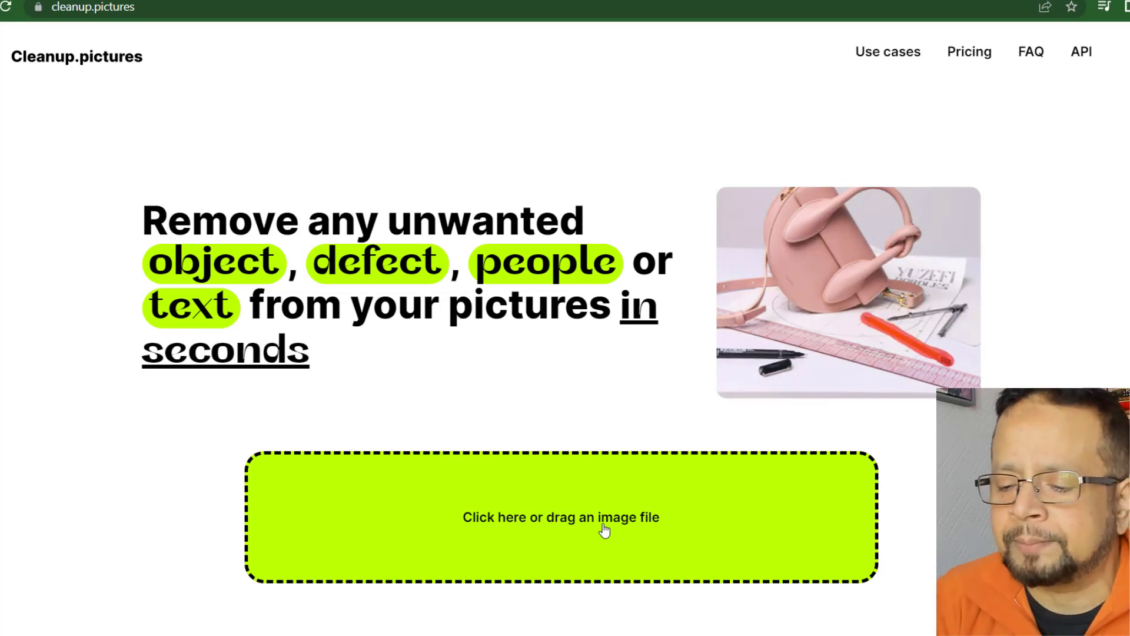
Upload CC-fanda.JPG from the Remove Test folder to Cleanup.pictures and continue with the SD version
click(604, 530)
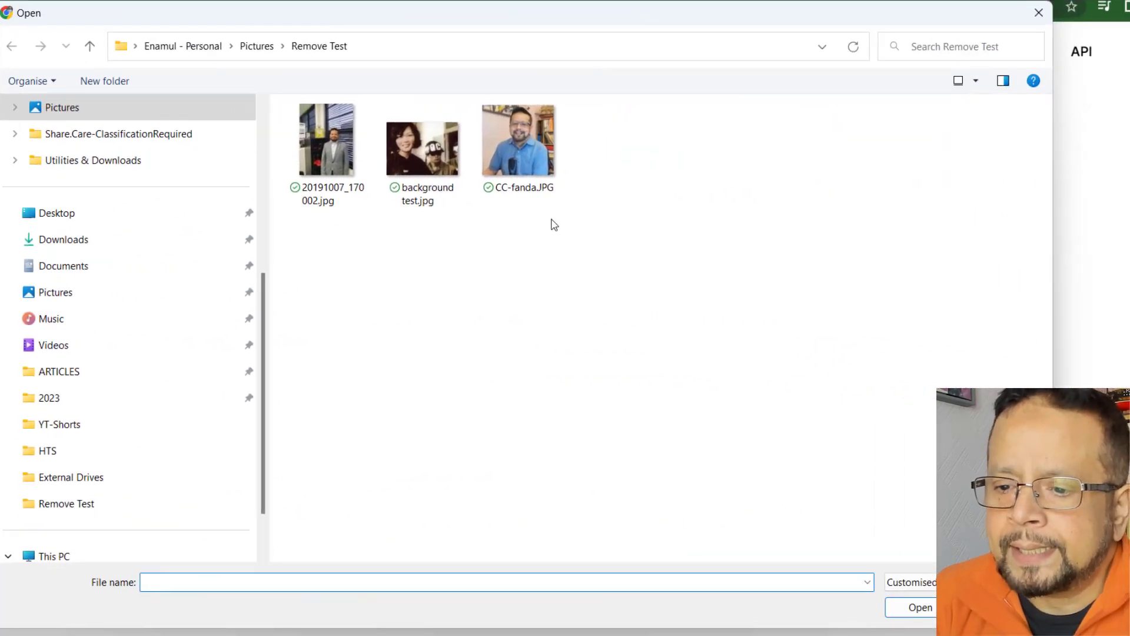
double_click(527, 158)
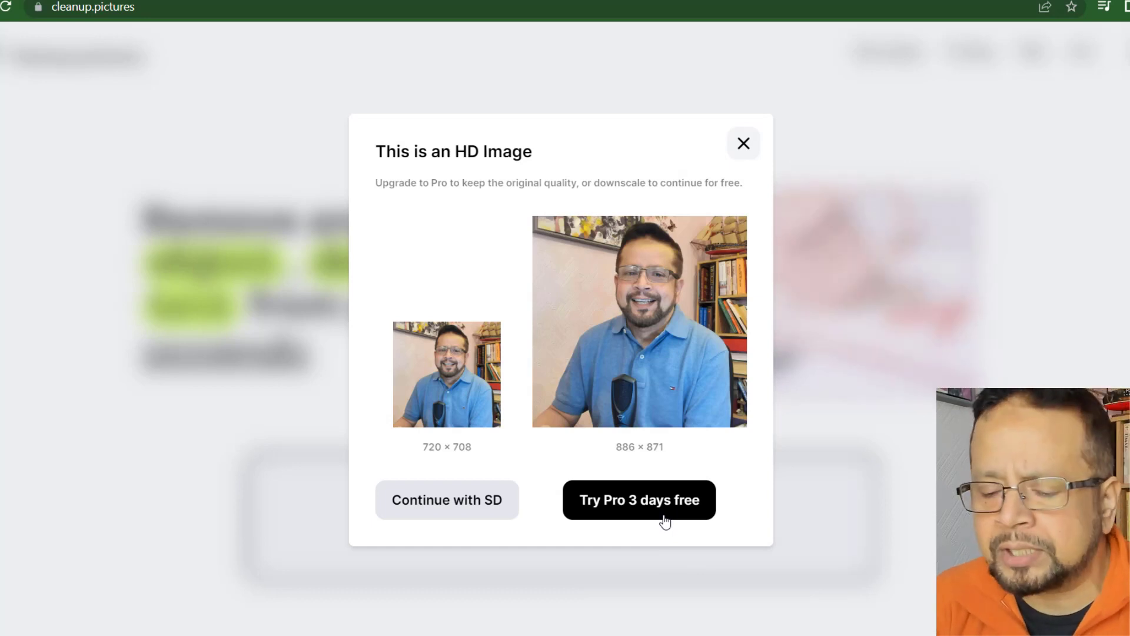
click(460, 514)
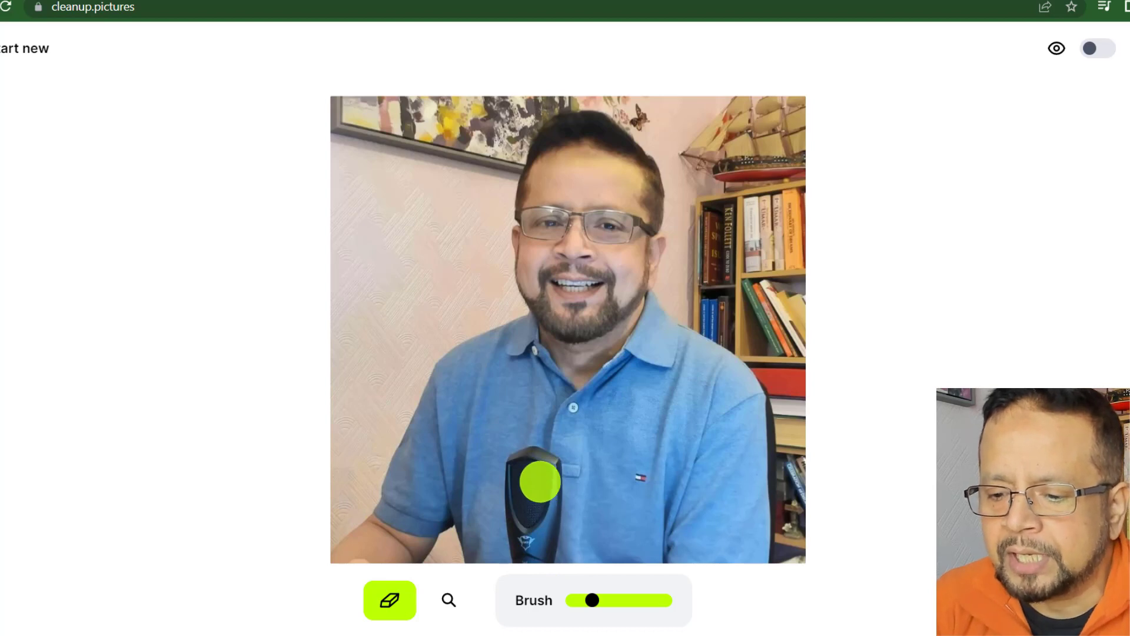
Erase the microphone in front of the man's blue shirt and download the cleaned picture
mouse_move(511, 464)
mouse_down()
mouse_move(558, 464)
mouse_move(544, 543)
mouse_move(519, 542)
mouse_move(517, 480)
mouse_move(542, 478)
mouse_move(526, 482)
mouse_up()
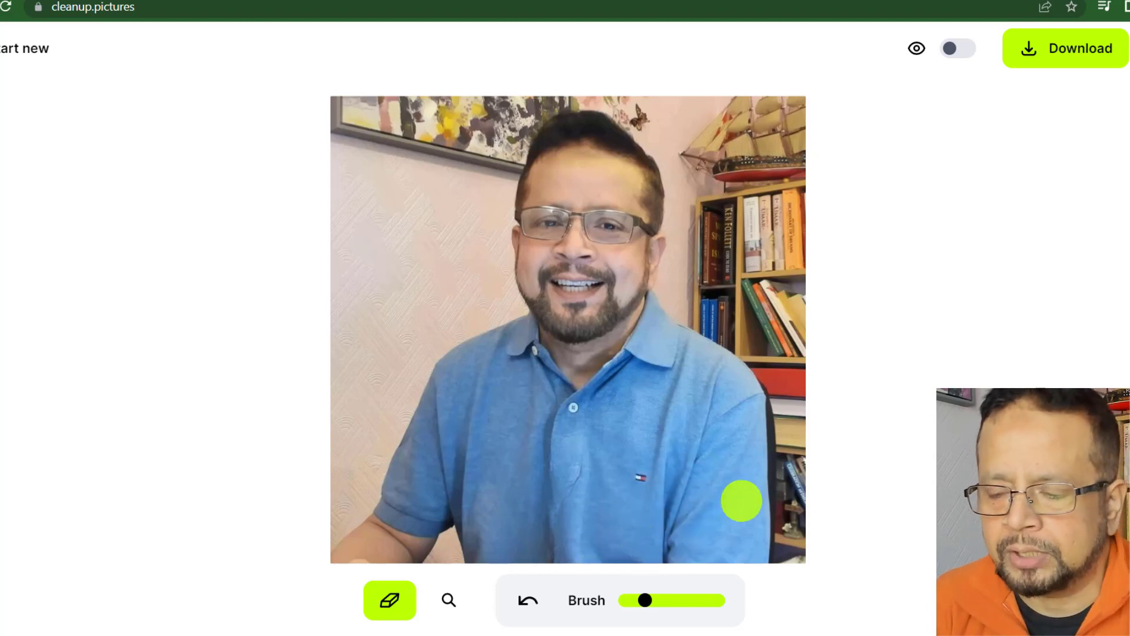
click(1085, 51)
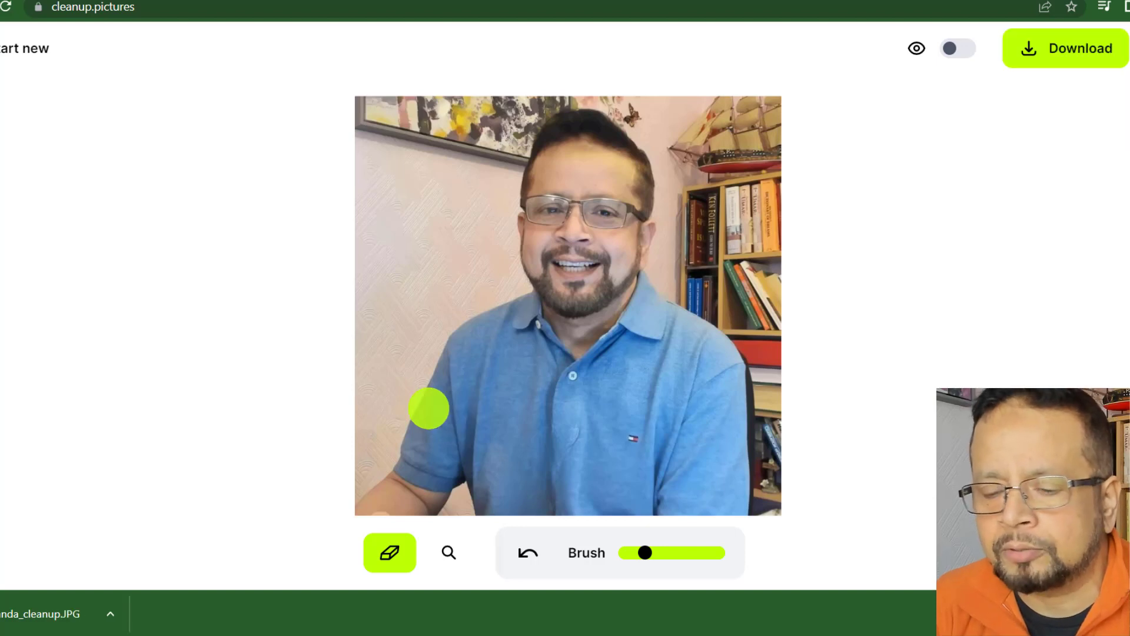
Open the downloaded cleanup picture and examine the shirt area where the microphone was erased
click(28, 615)
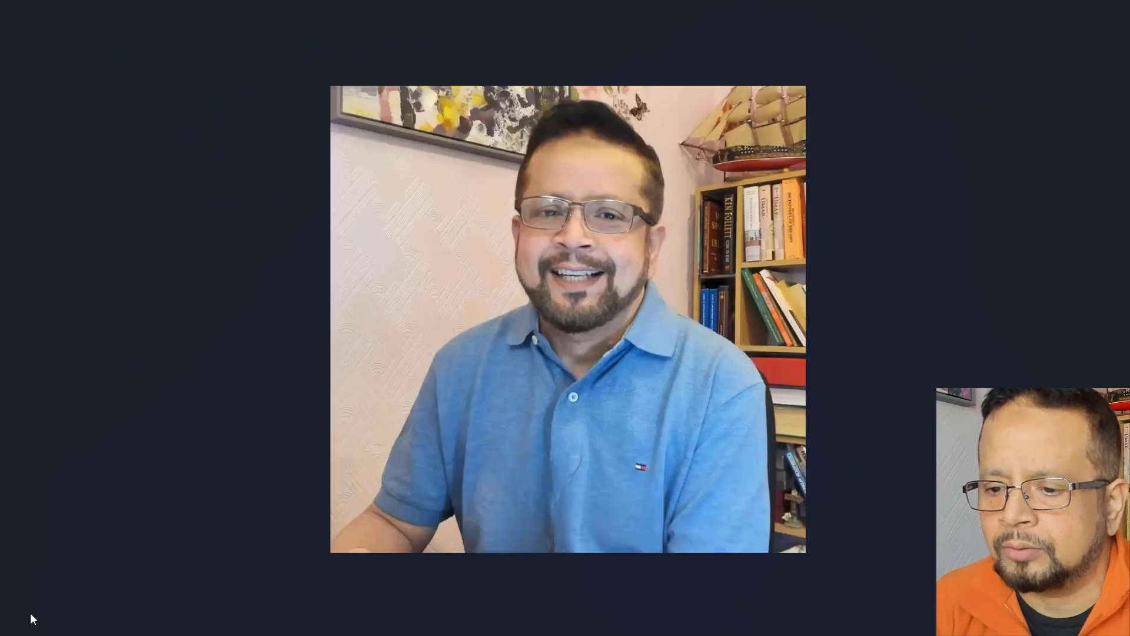
scroll(624, 340, up, 2)
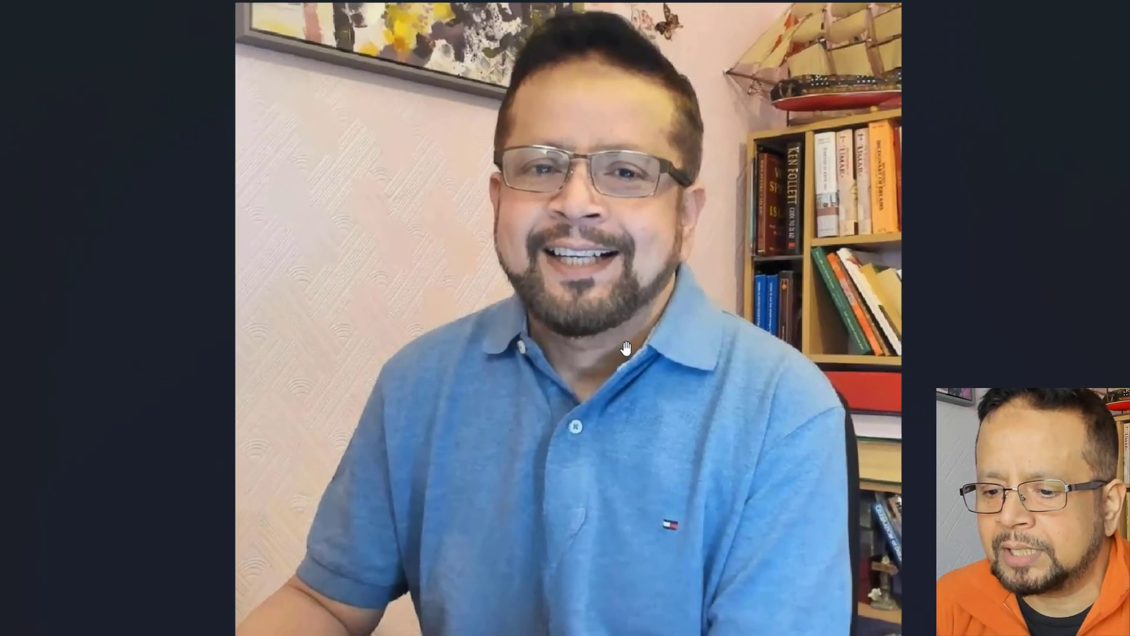
scroll(562, 482, down, 1)
scroll(569, 470, up, 2)
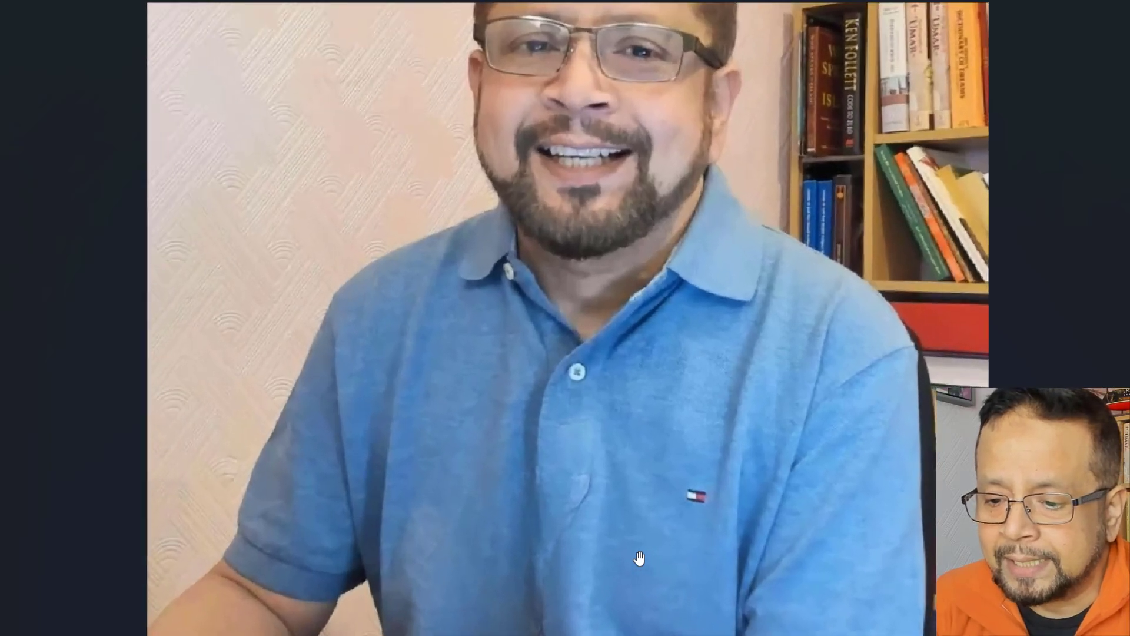
scroll(624, 510, down, 3)
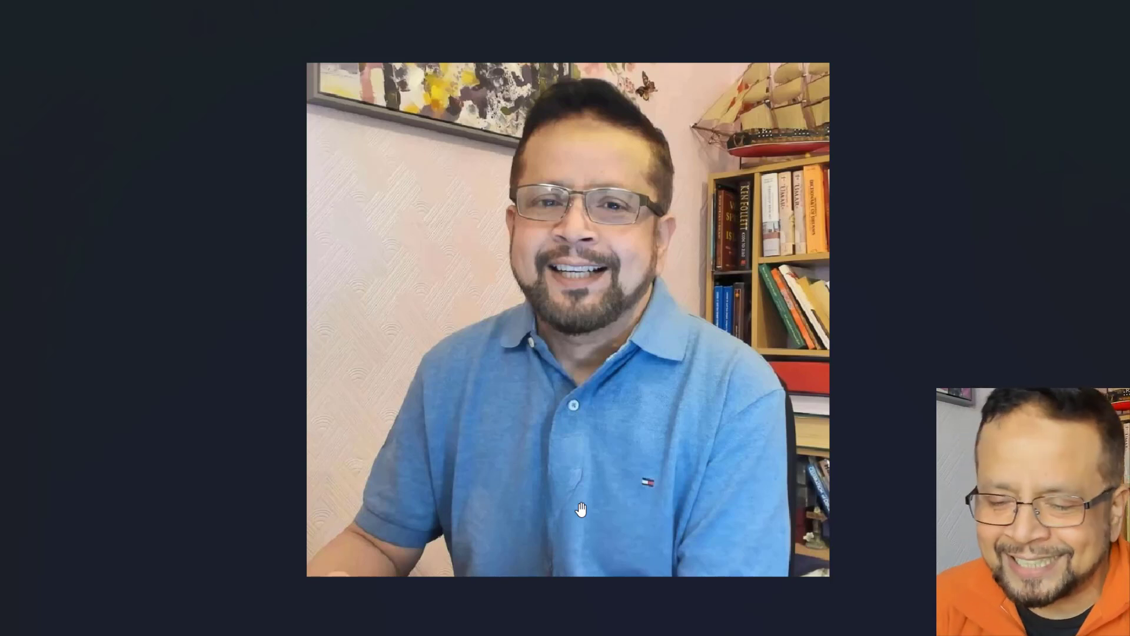
scroll(583, 518, up, 2)
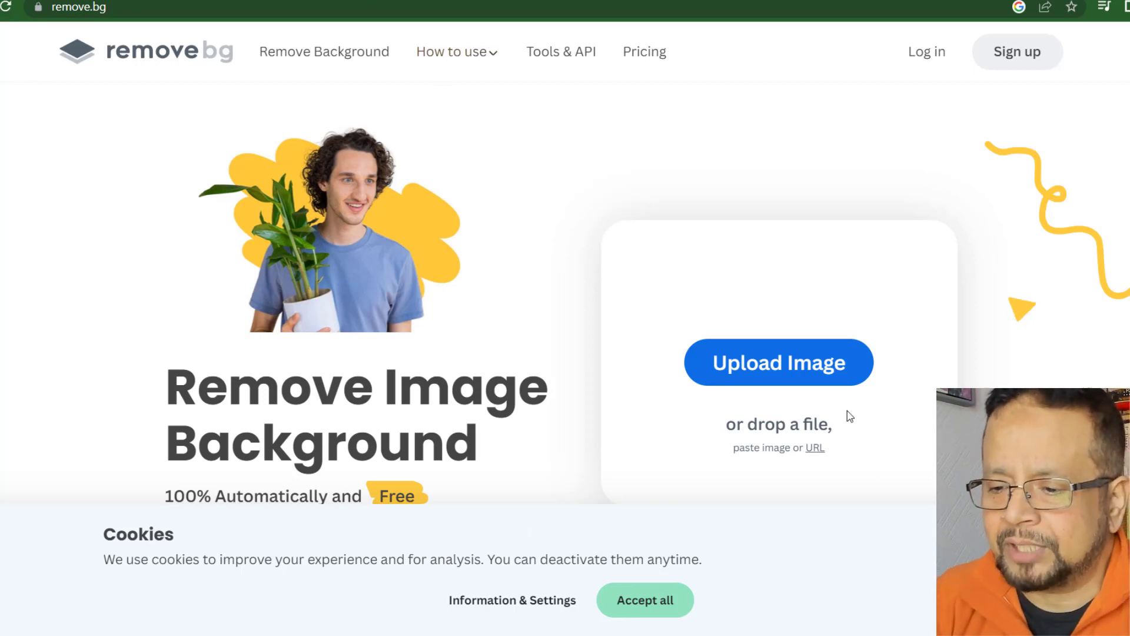
Upload CC-fanda.JPG to remove.bg for background removal and download the free preview image
click(791, 362)
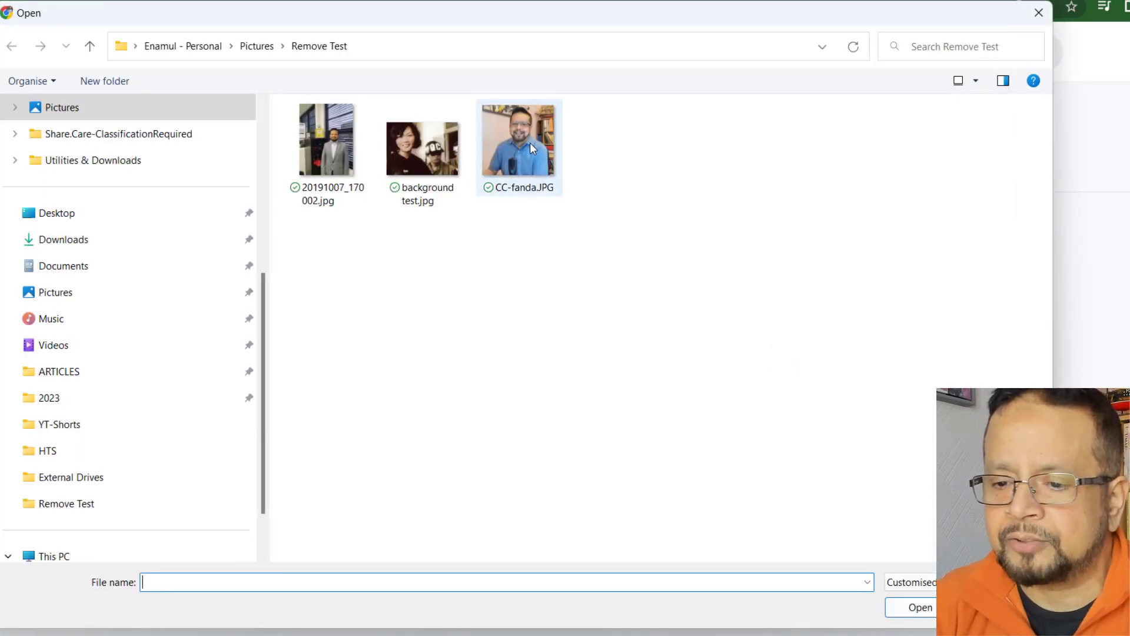
double_click(496, 147)
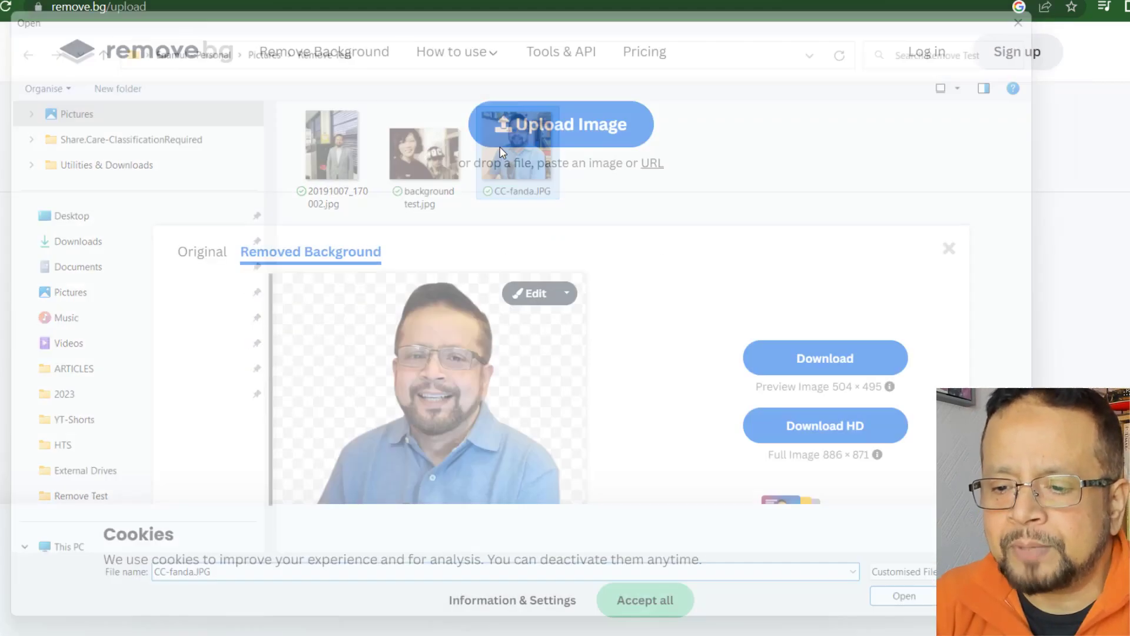
scroll(571, 259, down, 1)
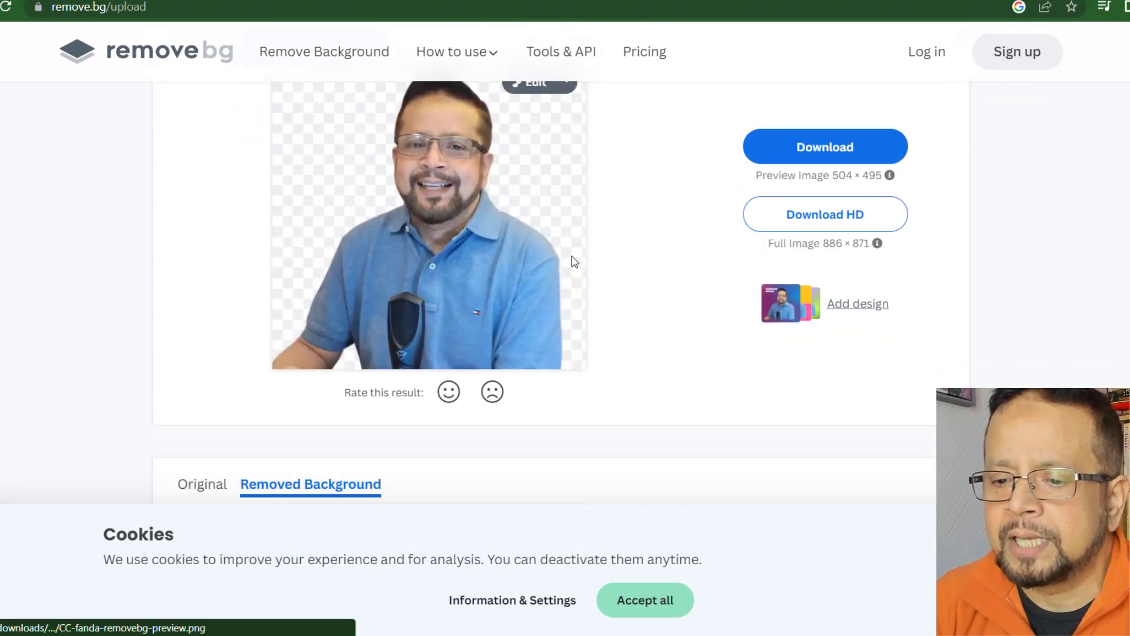
scroll(582, 295, up, 2)
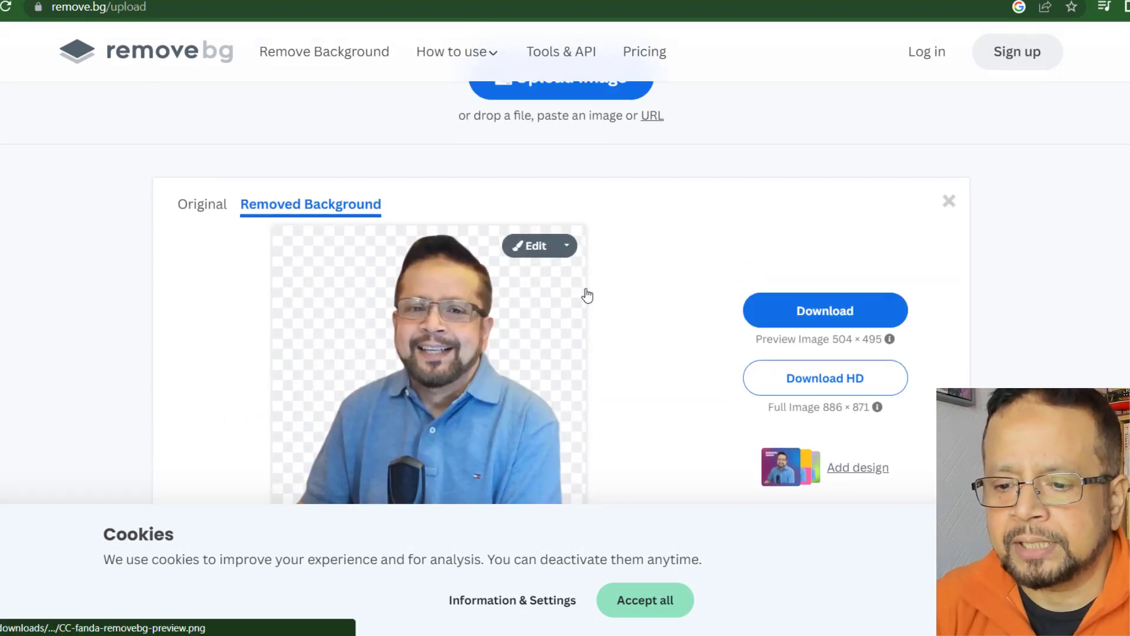
scroll(595, 292, down, 1)
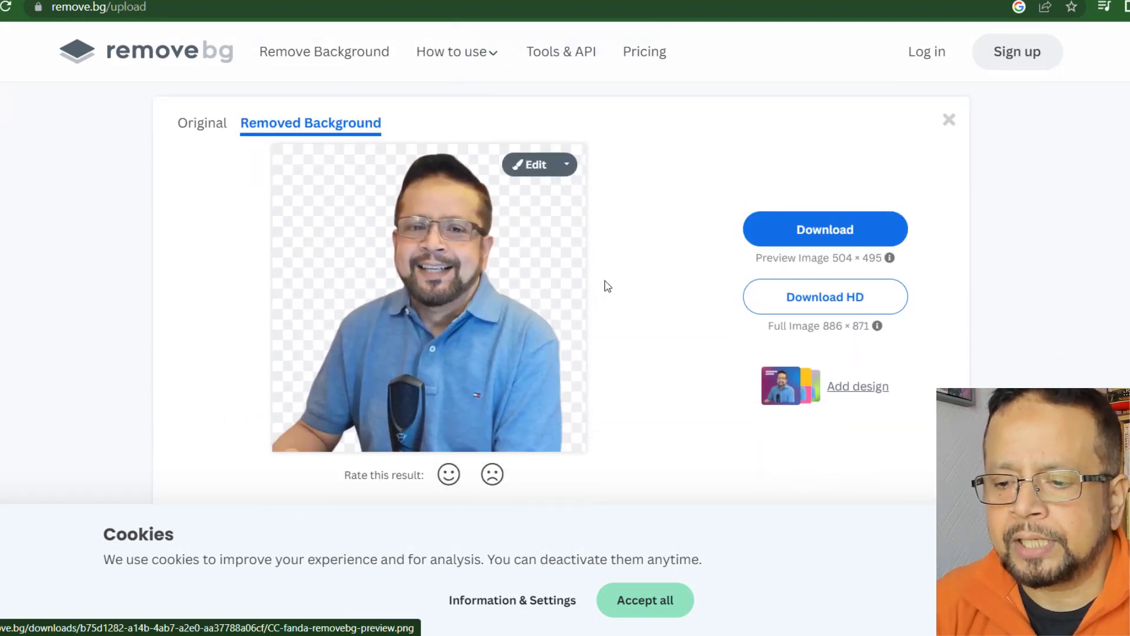
click(823, 231)
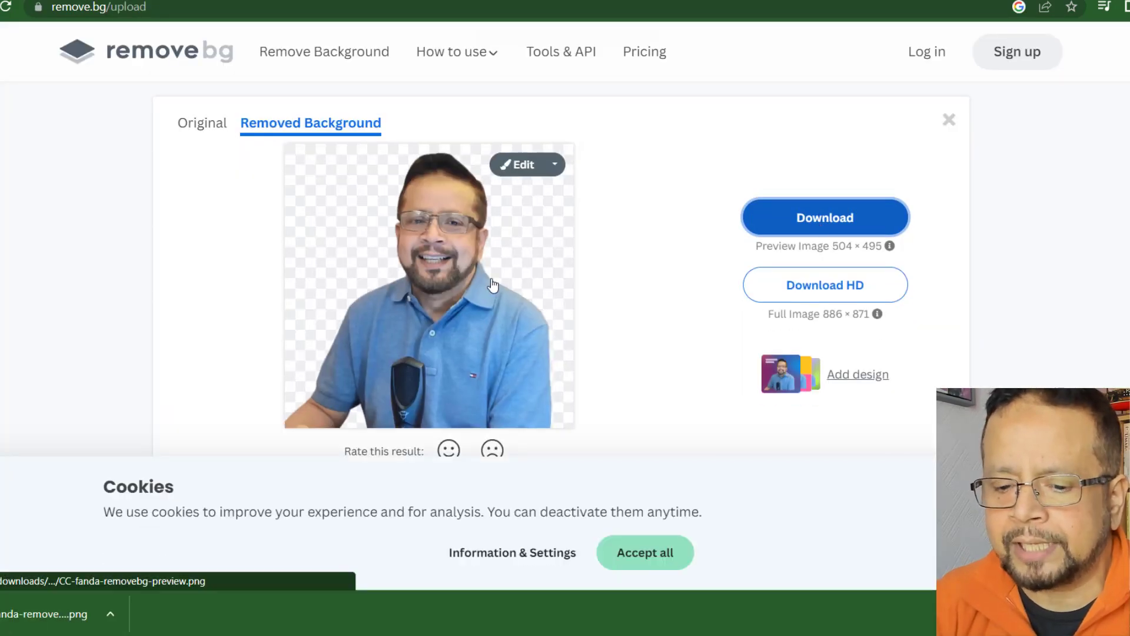
Open the downloaded background-free PNG, examine the cutout's edges up close, and close the viewer
click(39, 612)
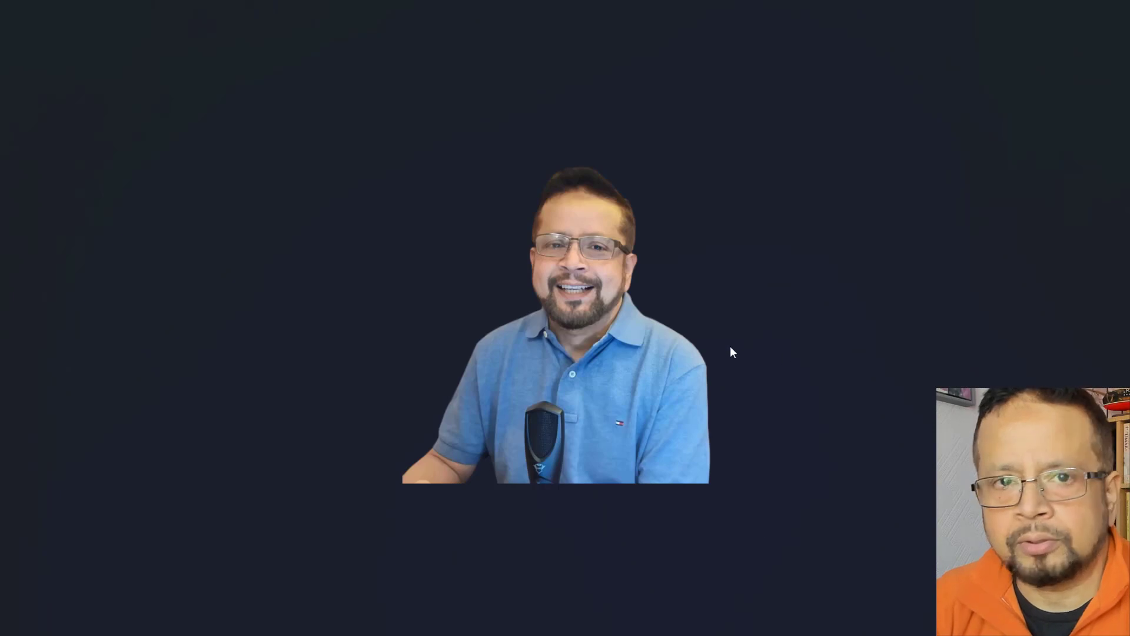
scroll(634, 317, up, 4)
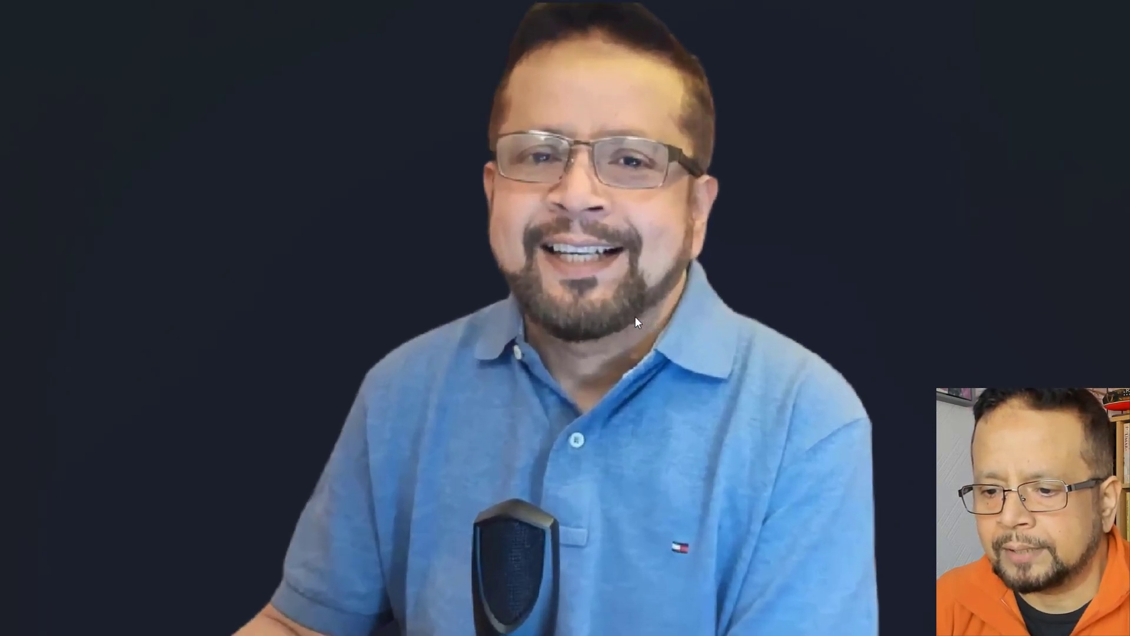
scroll(635, 316, down, 3)
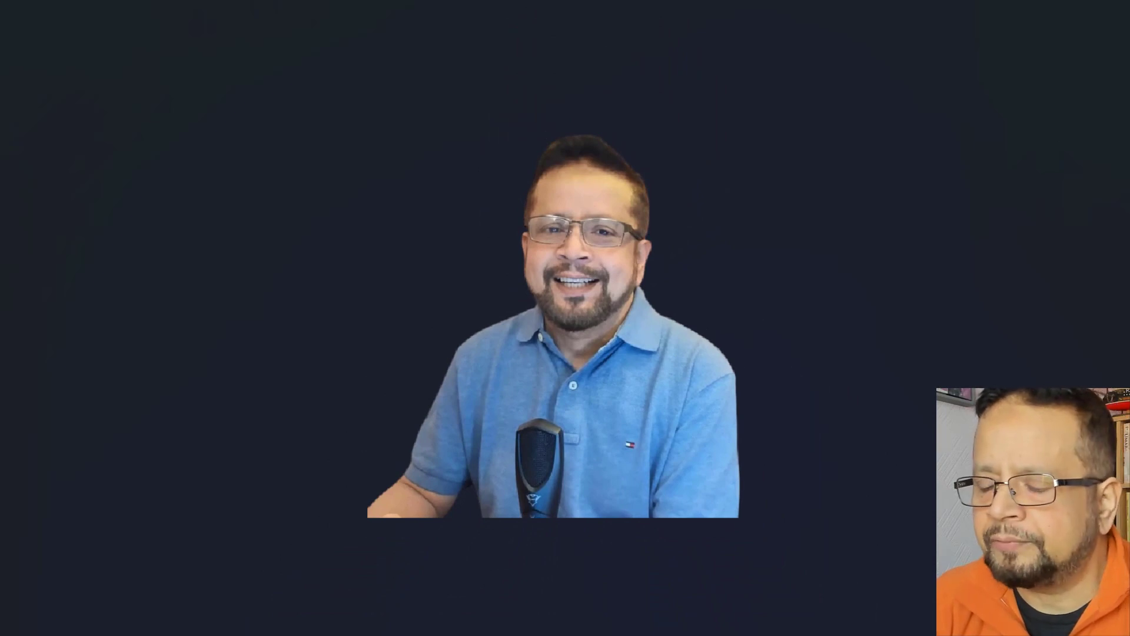
key(alt+F4)
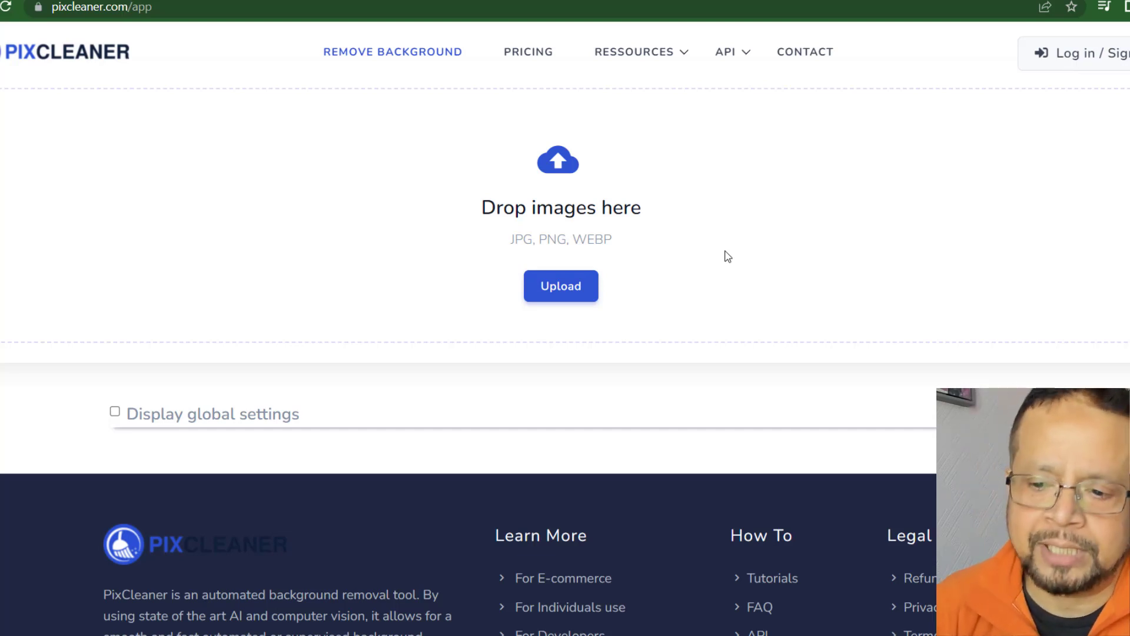
Upload CC-fanda.JPG to PixCleaner for automatic background removal and bring the processed image into view
click(561, 286)
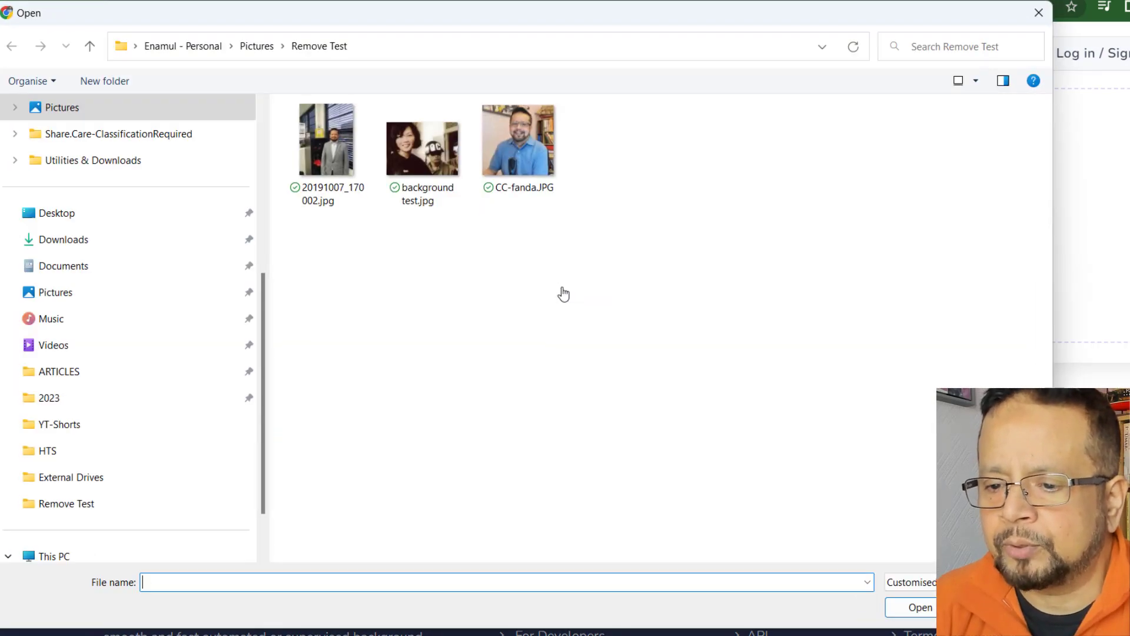
double_click(531, 151)
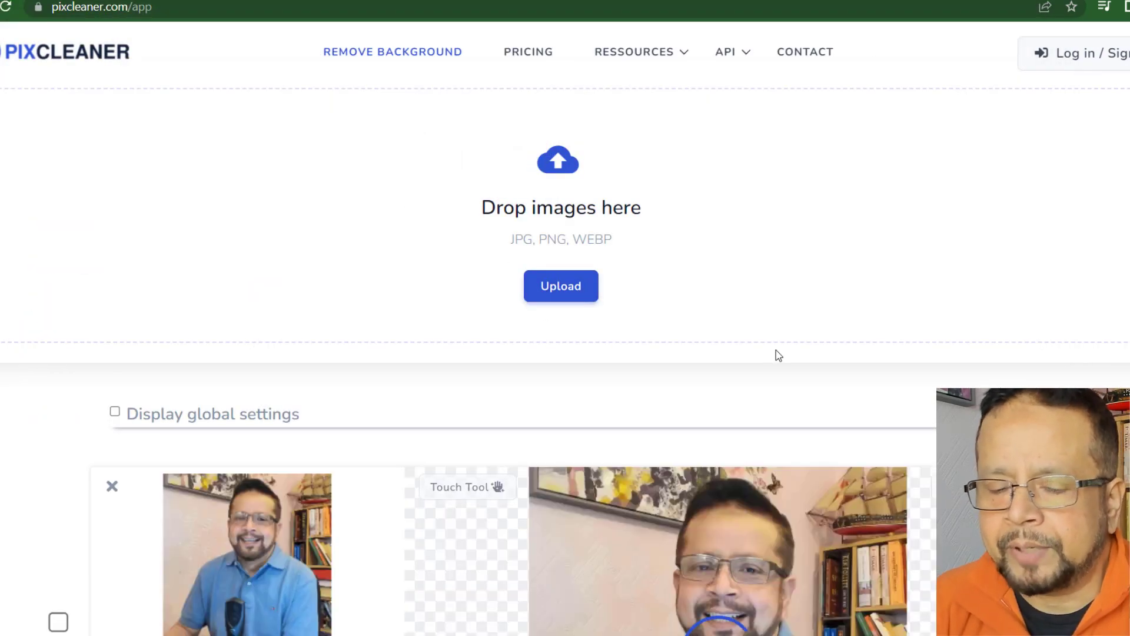
scroll(778, 354, down, 1)
scroll(779, 355, down, 3)
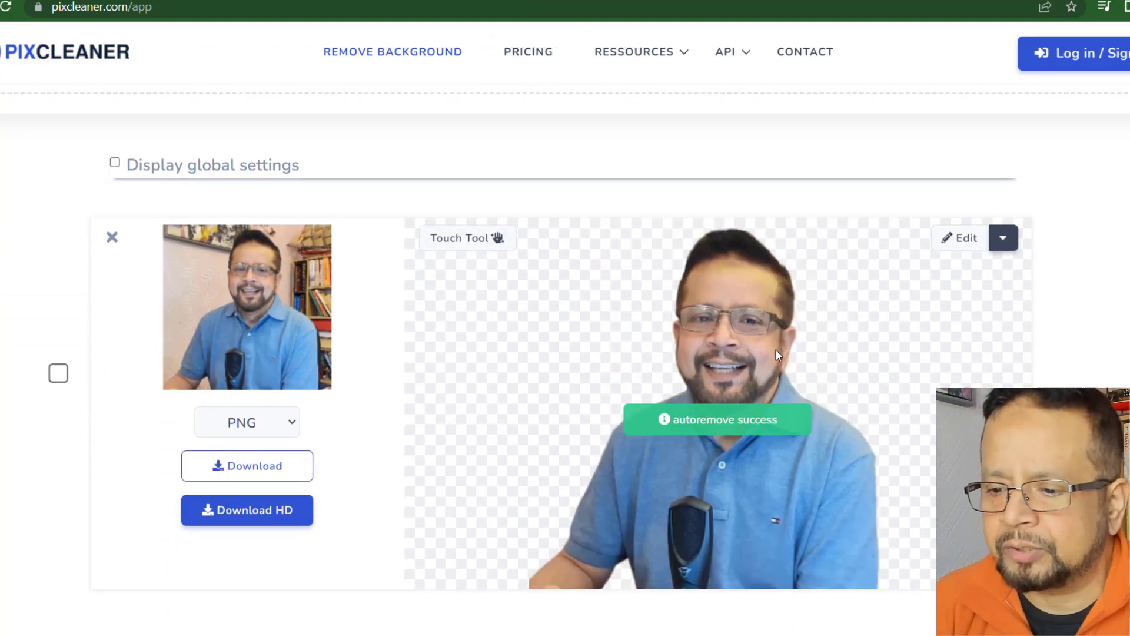
scroll(747, 409, down, 1)
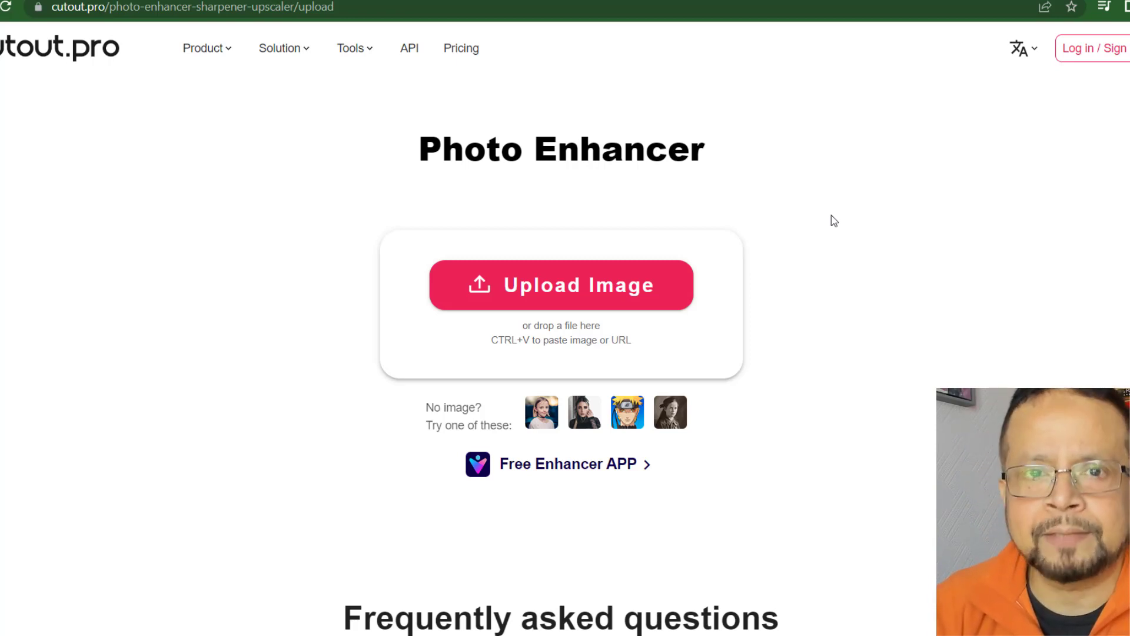
Upload 20191007_170002.jpg to the Cutout.pro Photo Enhancer and bring the processed image into view
click(544, 304)
double_click(341, 159)
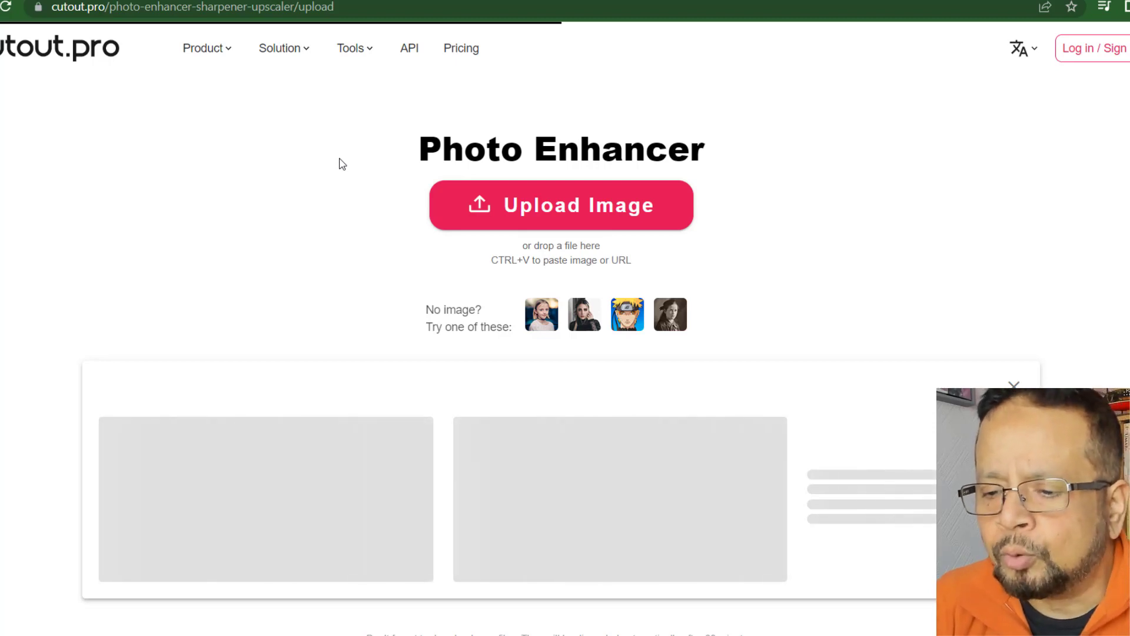
scroll(332, 185, down, 2)
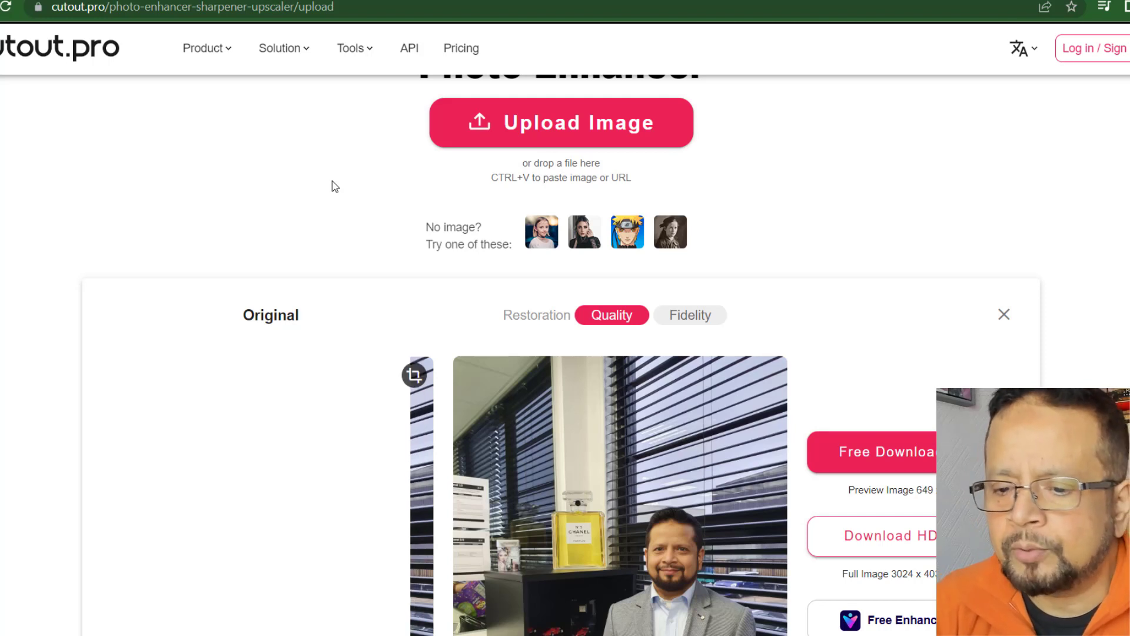
Compare the original and enhanced photos side by side, examining the face, perfume bottle and background details up close
scroll(333, 186, down, 4)
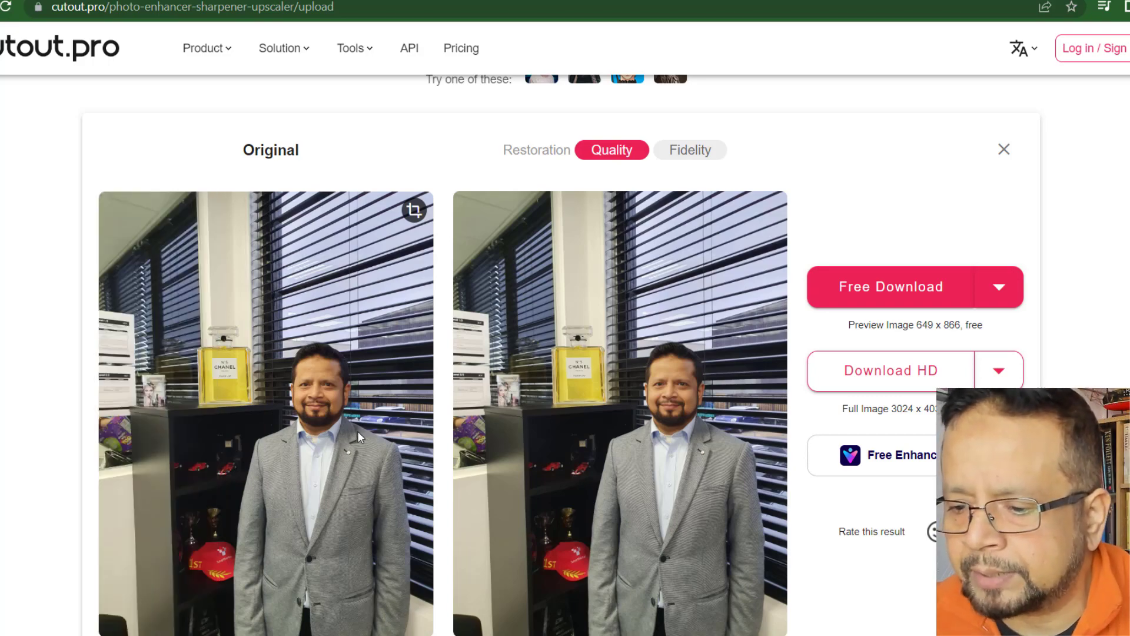
scroll(358, 431, up, 5)
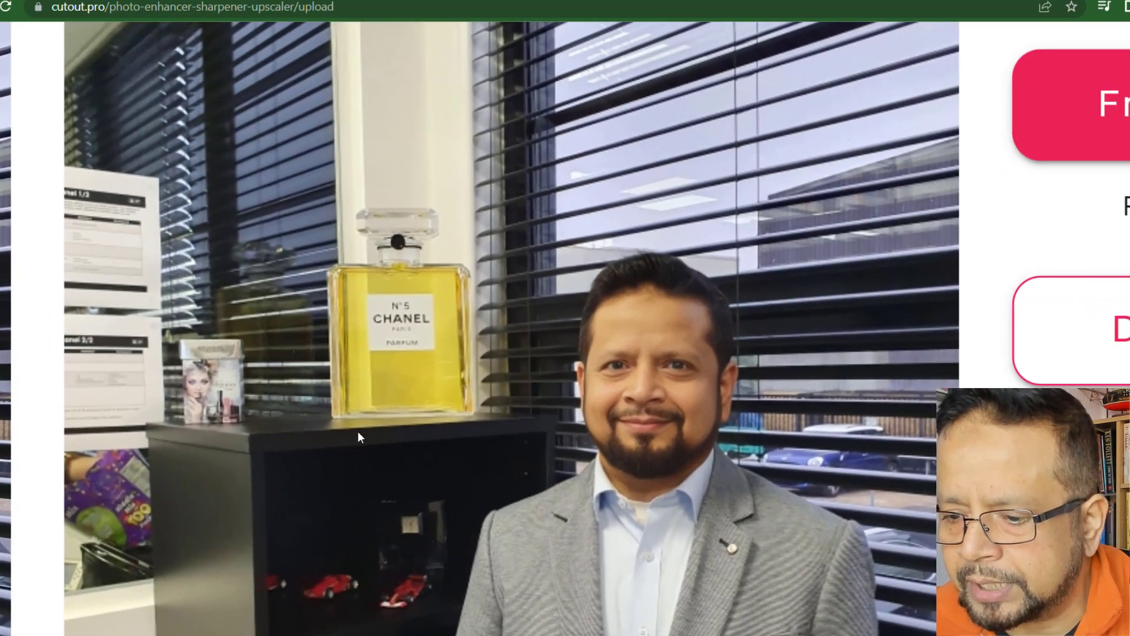
scroll(358, 436, up, 3)
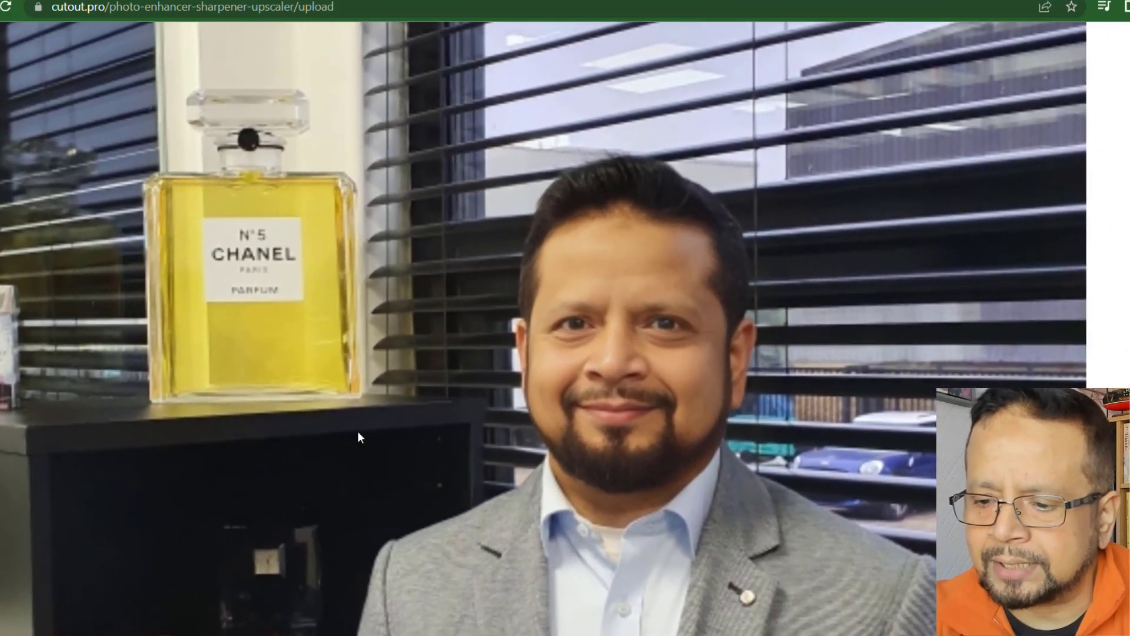
scroll(358, 431, down, 8)
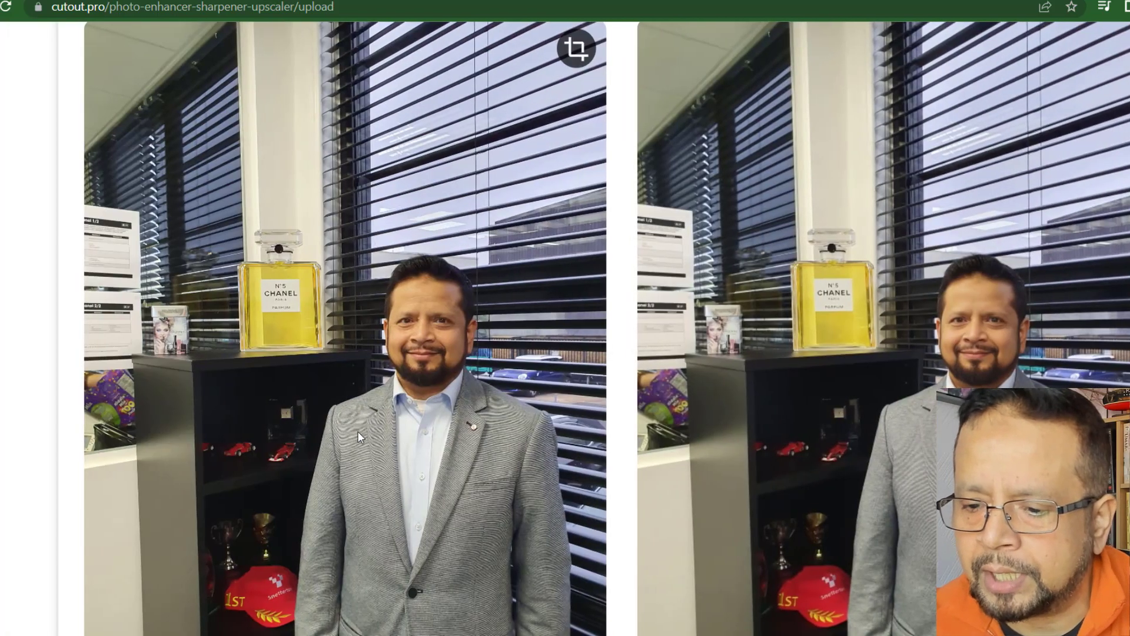
scroll(358, 430, up, 5)
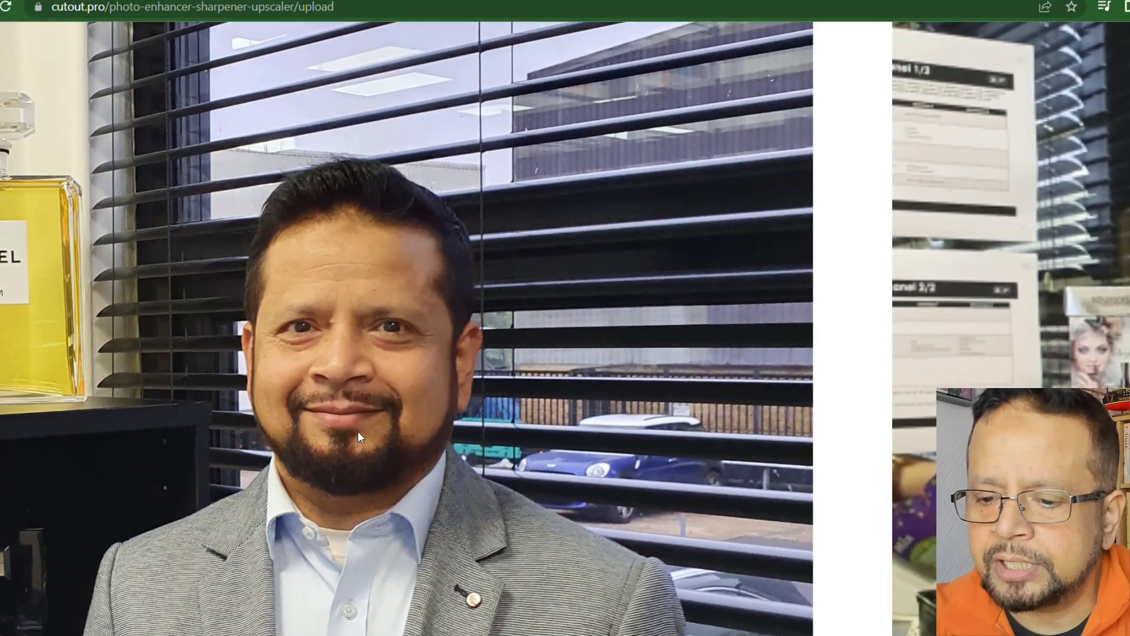
scroll(358, 431, right, 5)
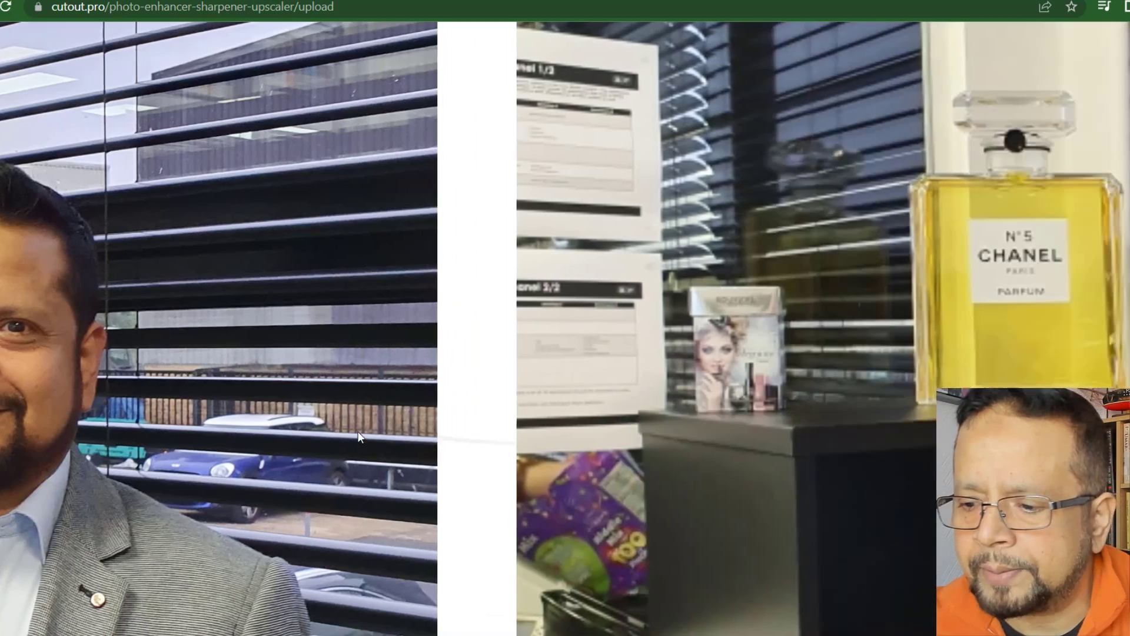
scroll(358, 431, down, 2)
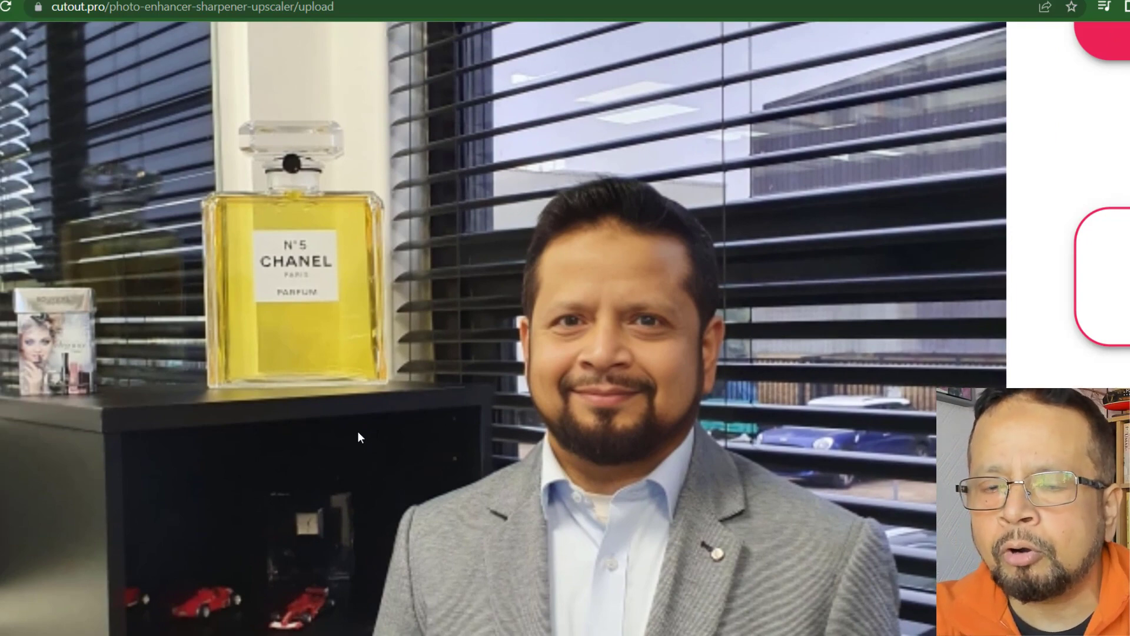
scroll(359, 436, down, 10)
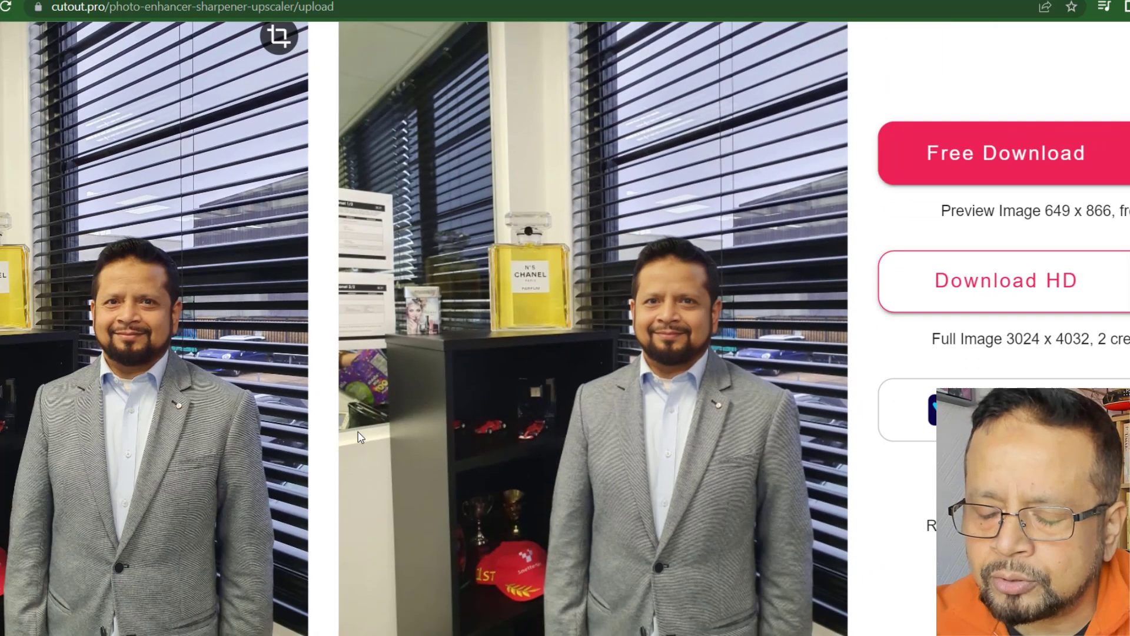
scroll(359, 437, down, 4)
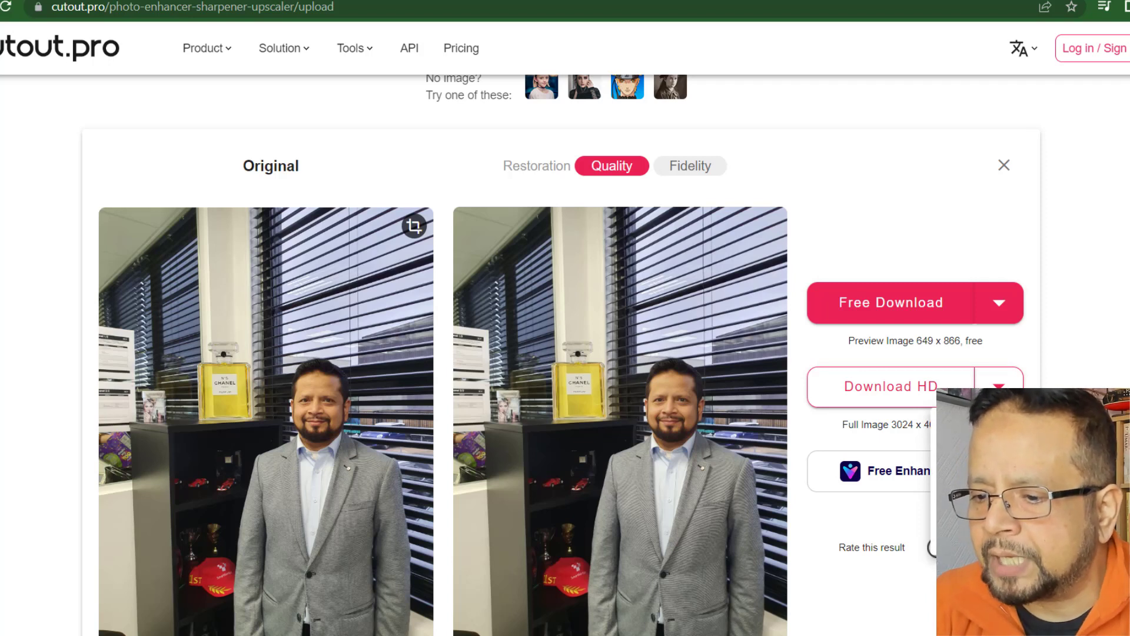
Go to TinyWow's PDF tools, open Edit PDF and upload a PDF document from the computer
mouse_move(1004, 300)
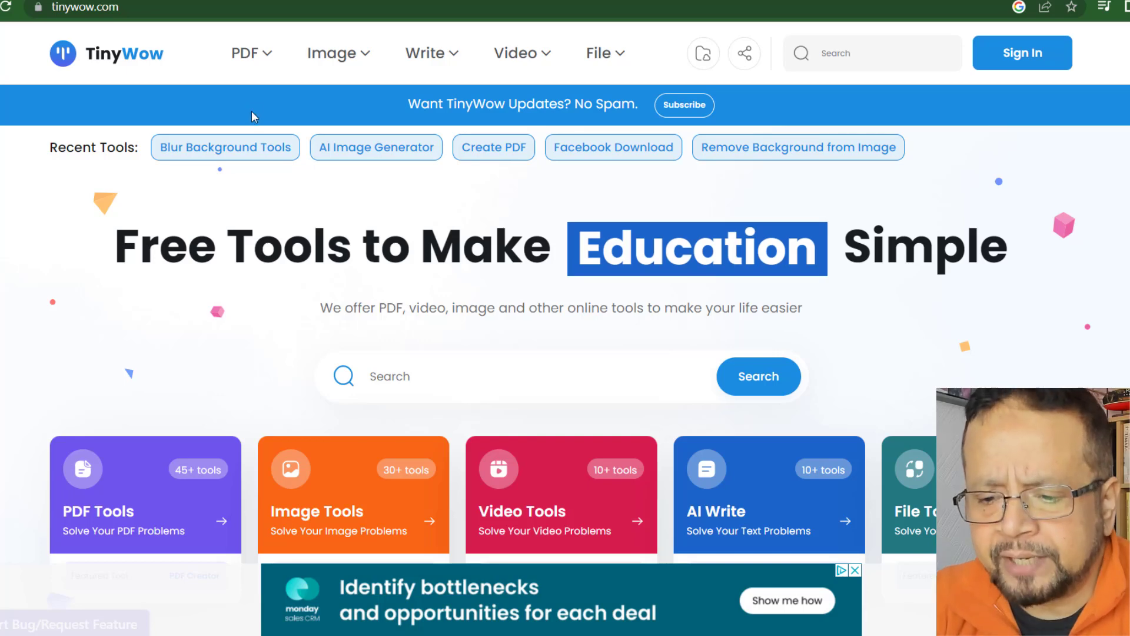
scroll(253, 116, down, 3)
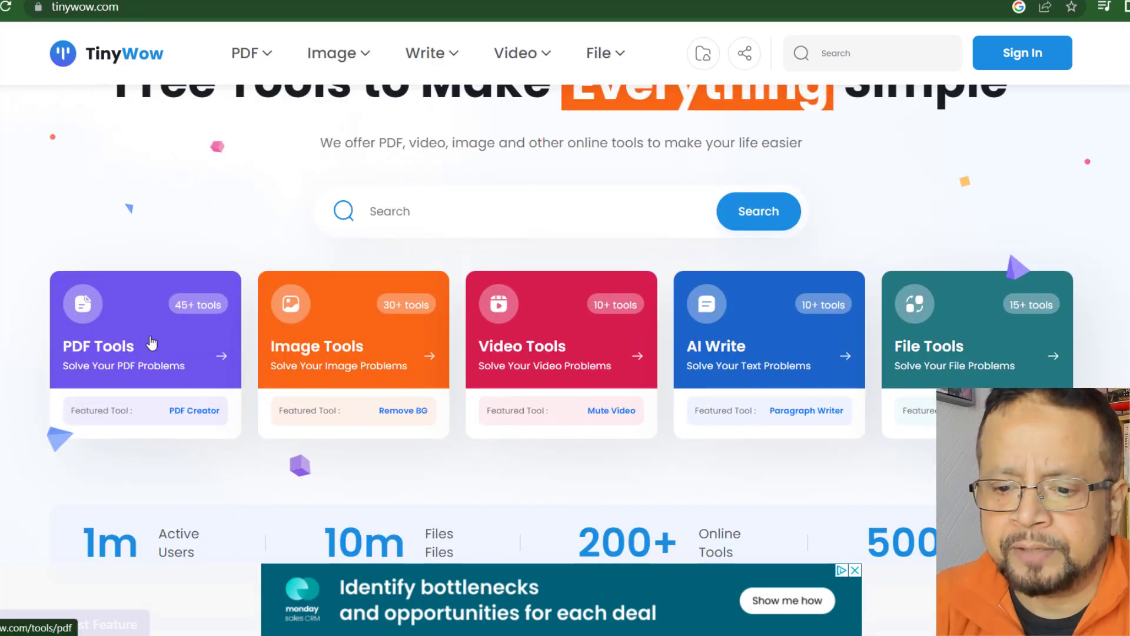
click(151, 343)
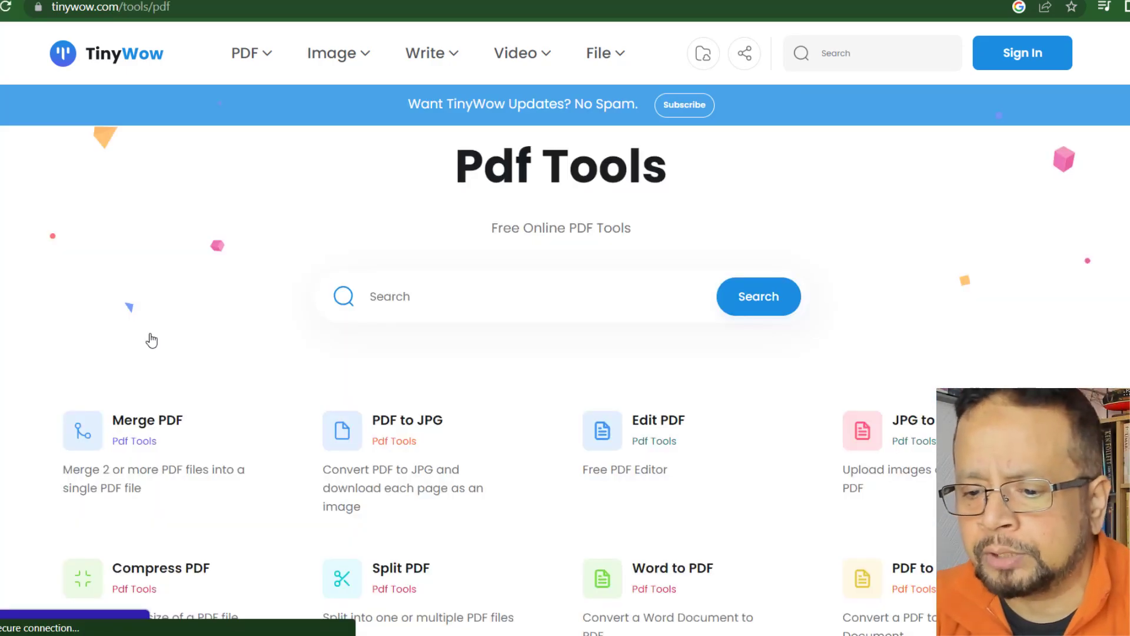
scroll(148, 338, down, 1)
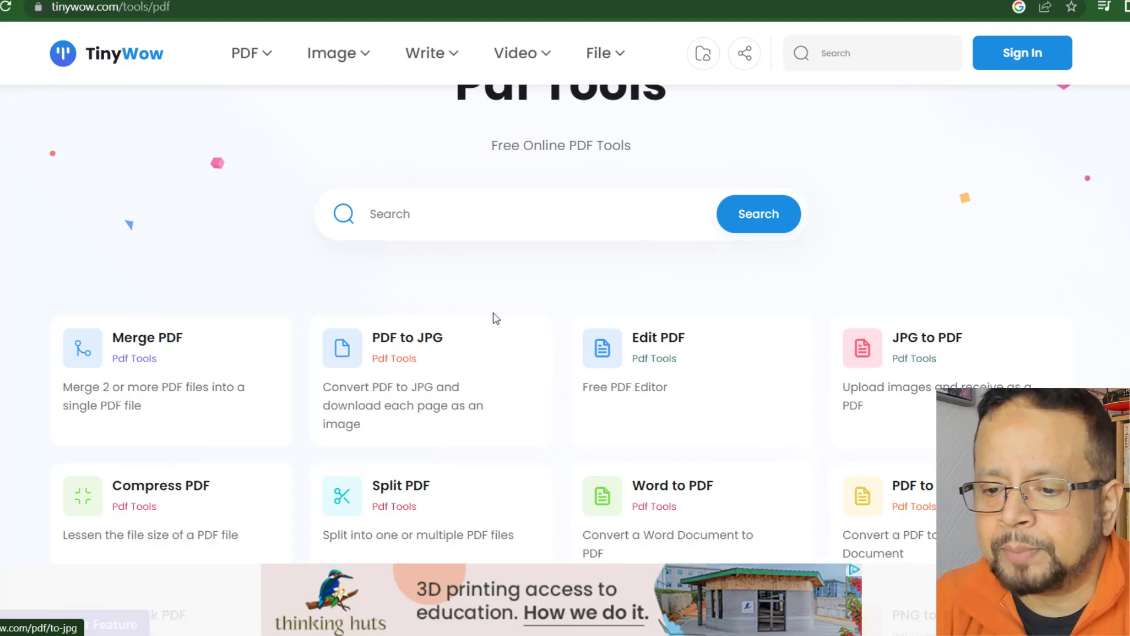
scroll(510, 386, down, 2)
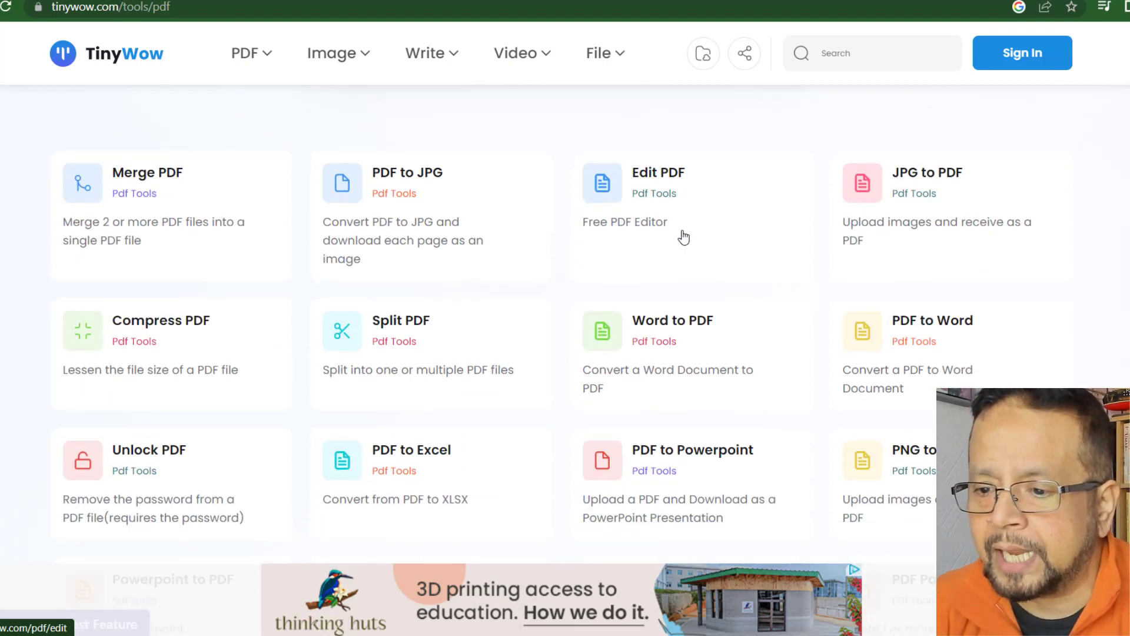
click(635, 221)
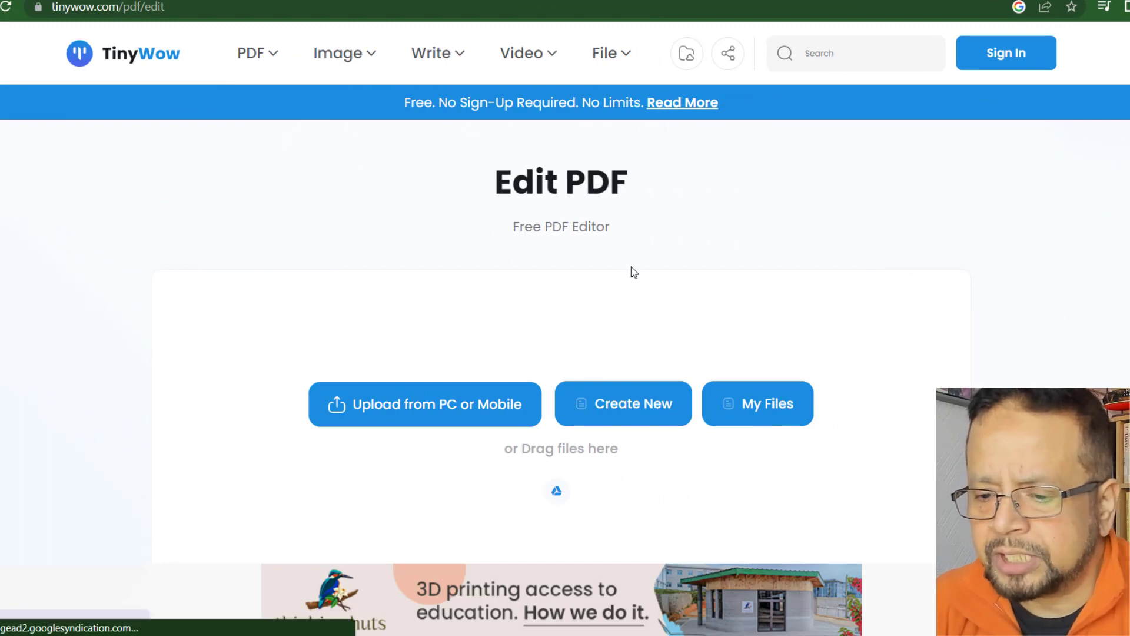
click(475, 420)
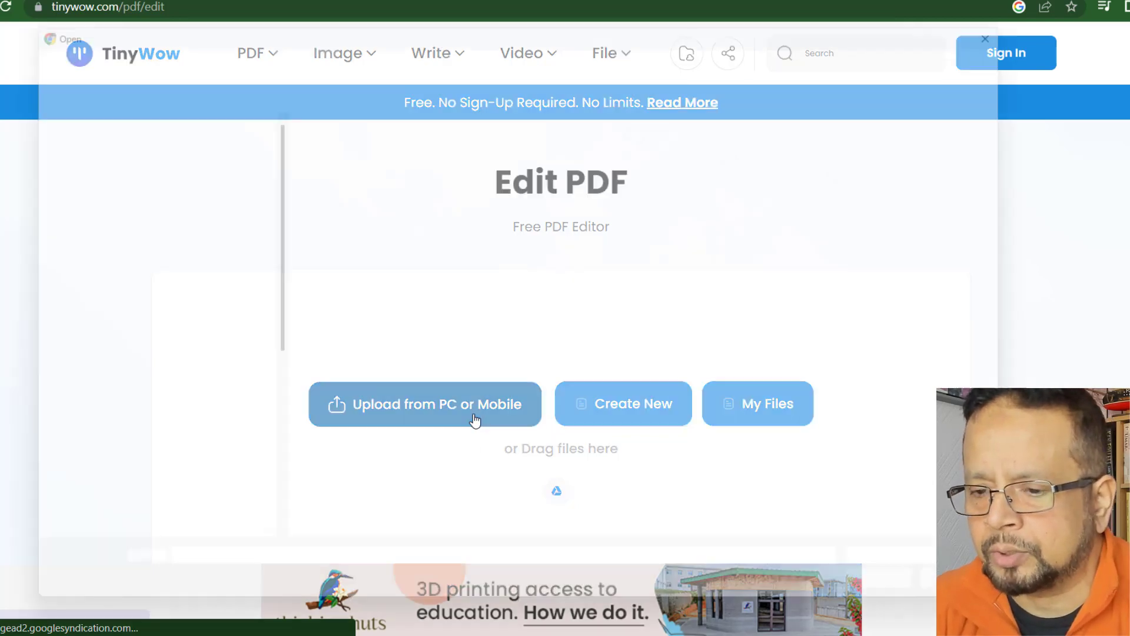
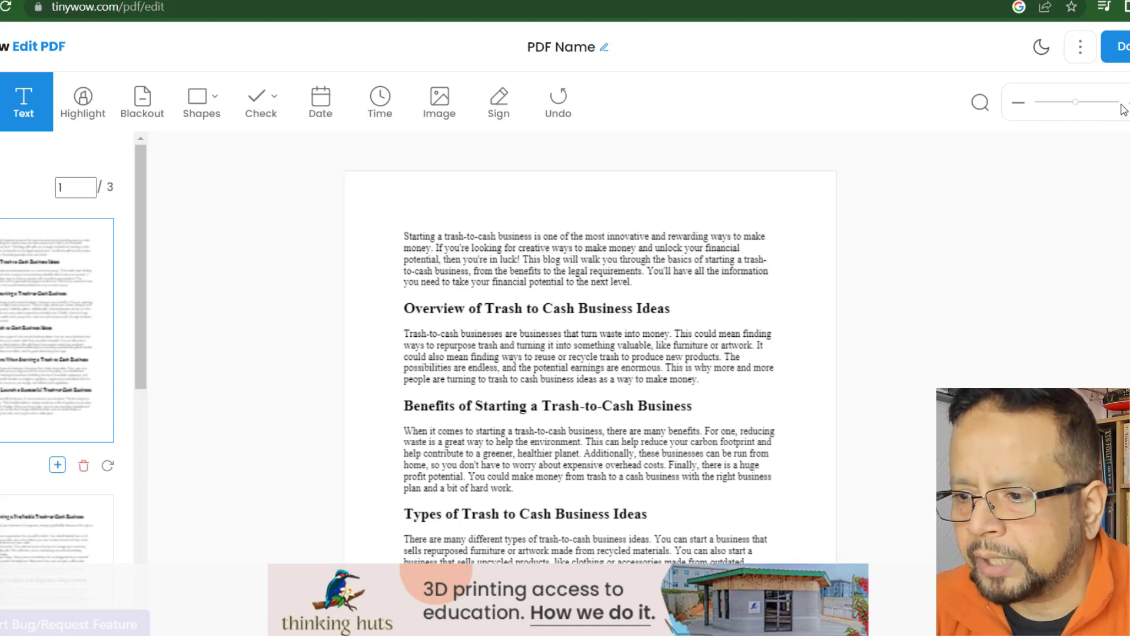
Replace "Overview" with "Global view" in the heading "Overview of Trash to Cash Business Ideas" on page 1
scroll(1012, 183, up, 5)
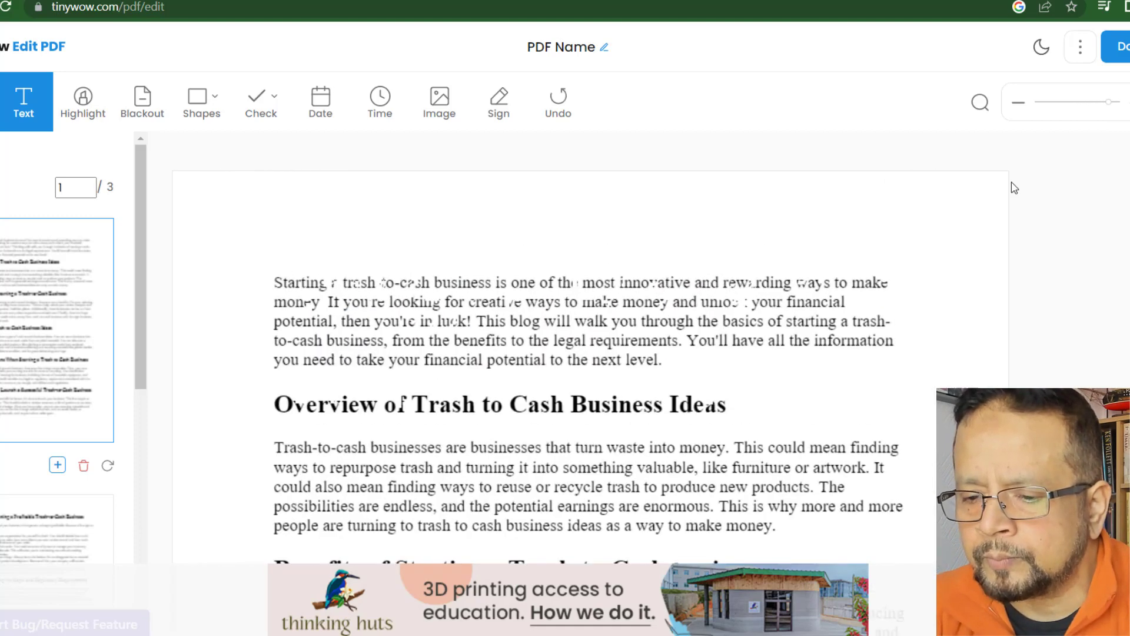
scroll(537, 386, down, 1)
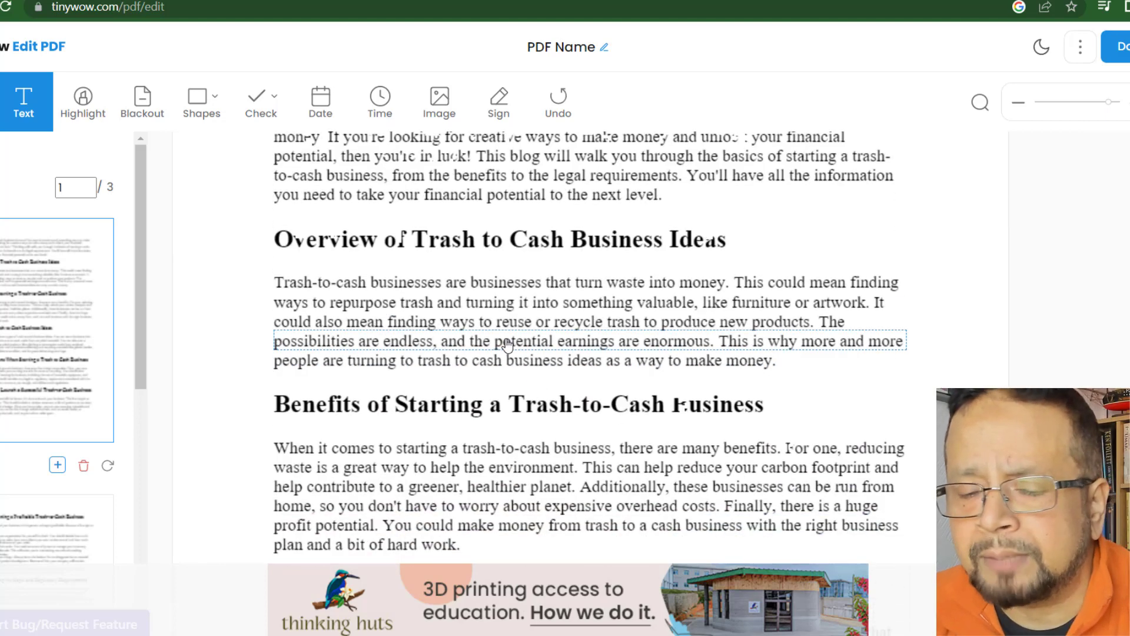
click(305, 244)
double_click(309, 245)
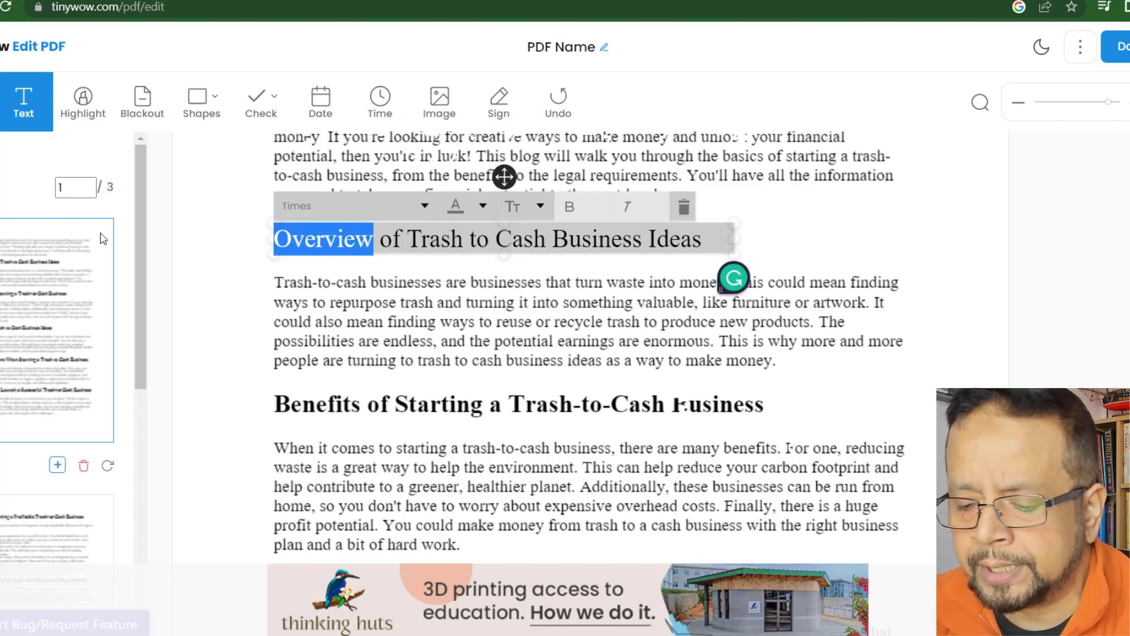
text(Global)
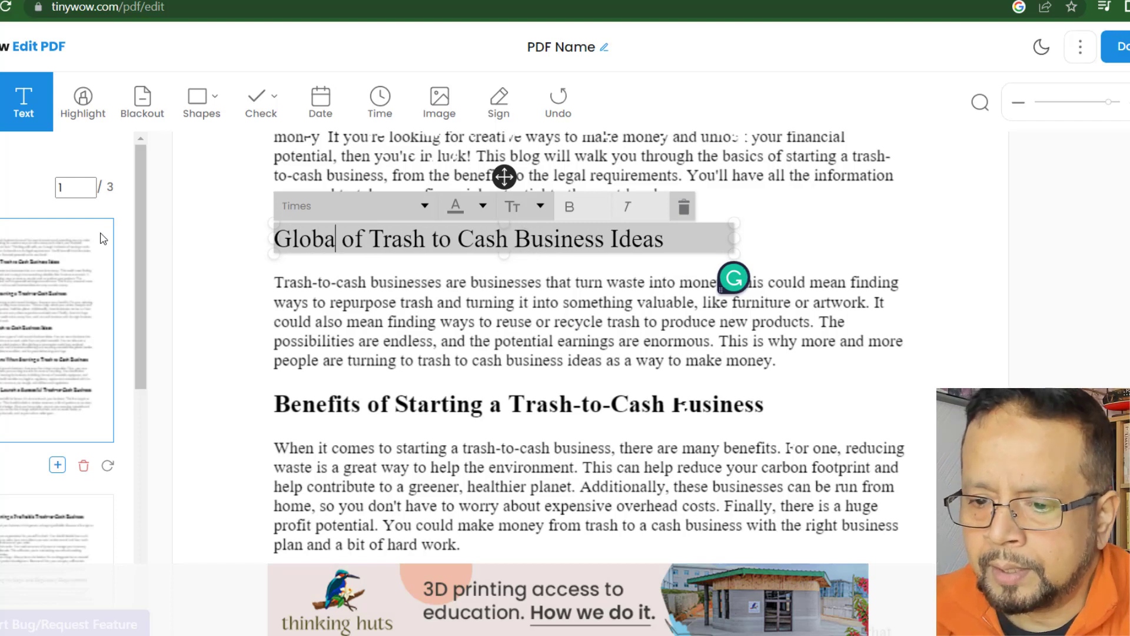
text( view)
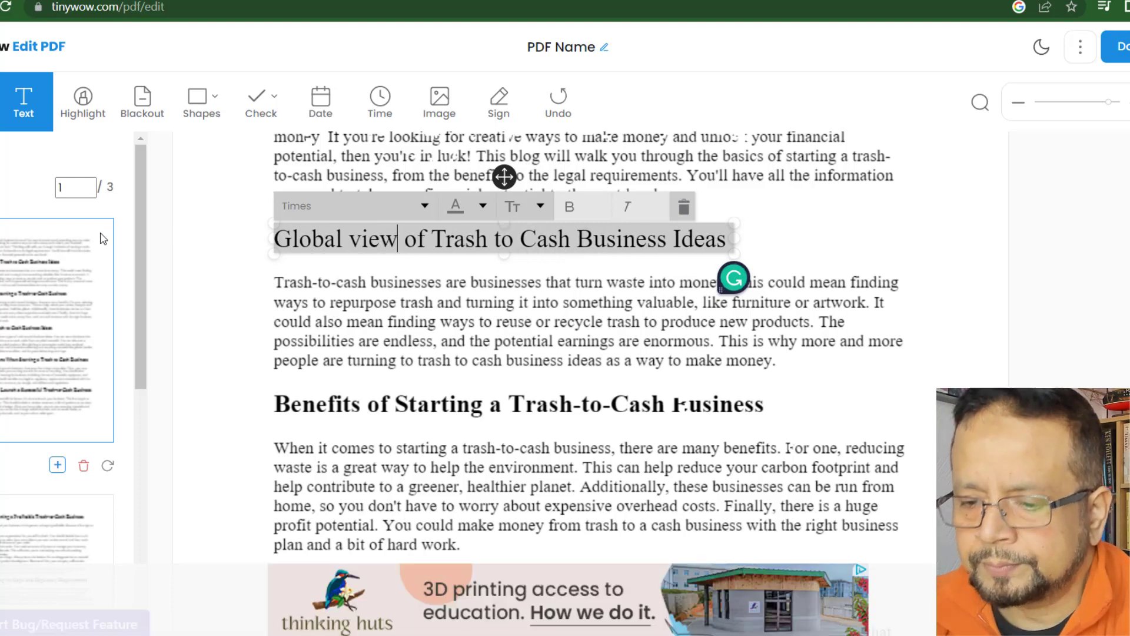
click(915, 263)
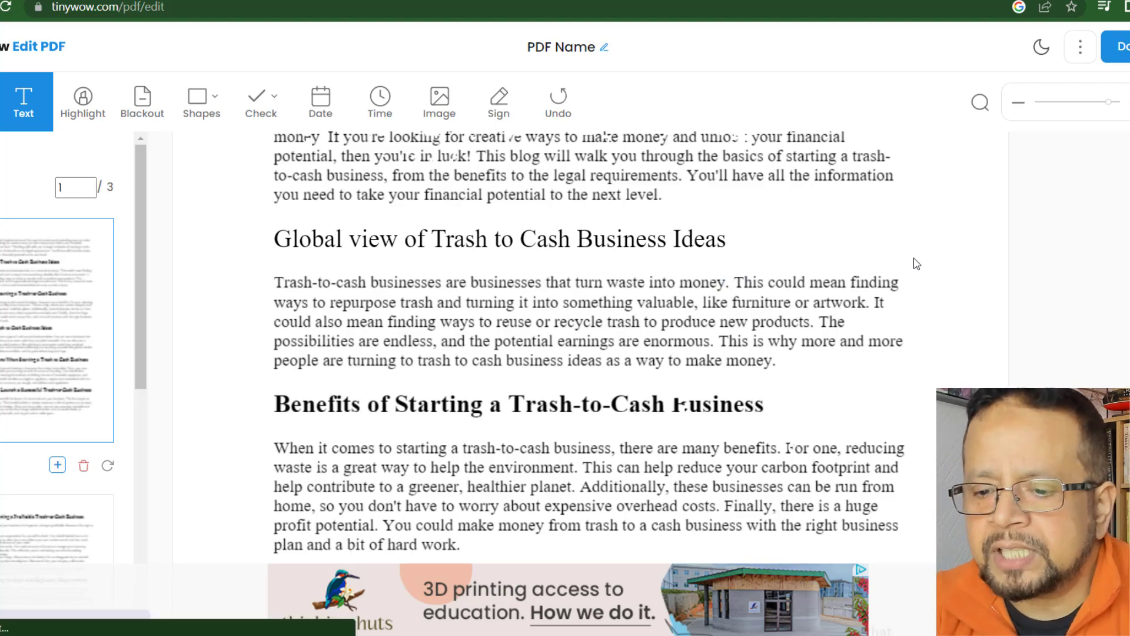
Skim the remaining pages of the PDF, return to the PDF tools list and look through the available tools
scroll(914, 264, down, 6)
scroll(634, 175, down, 10)
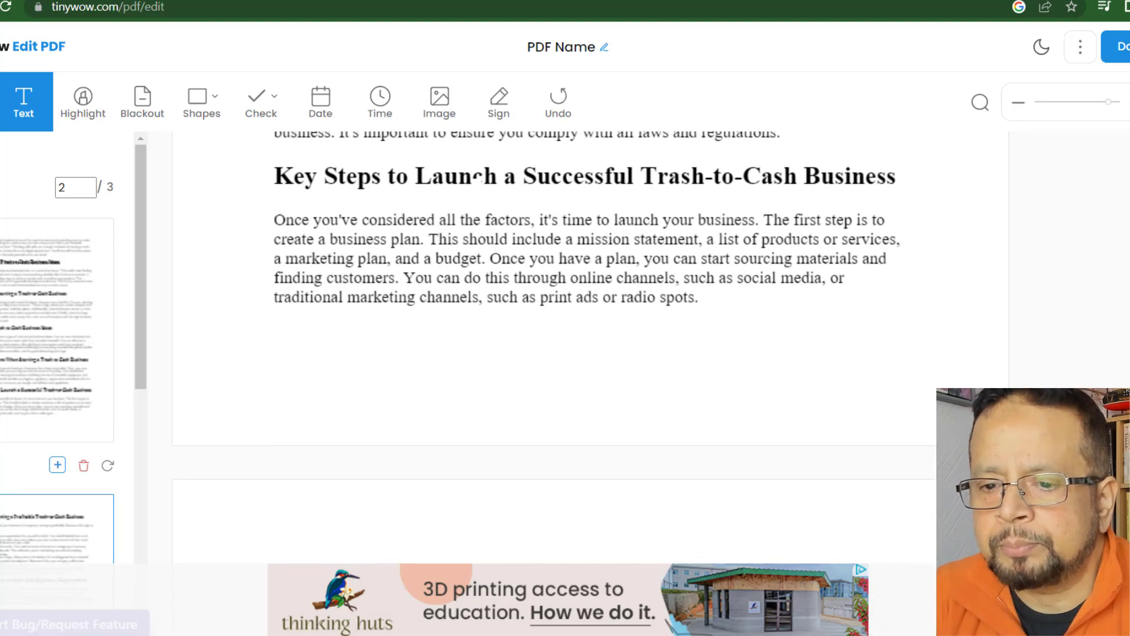
key(alt+Left)
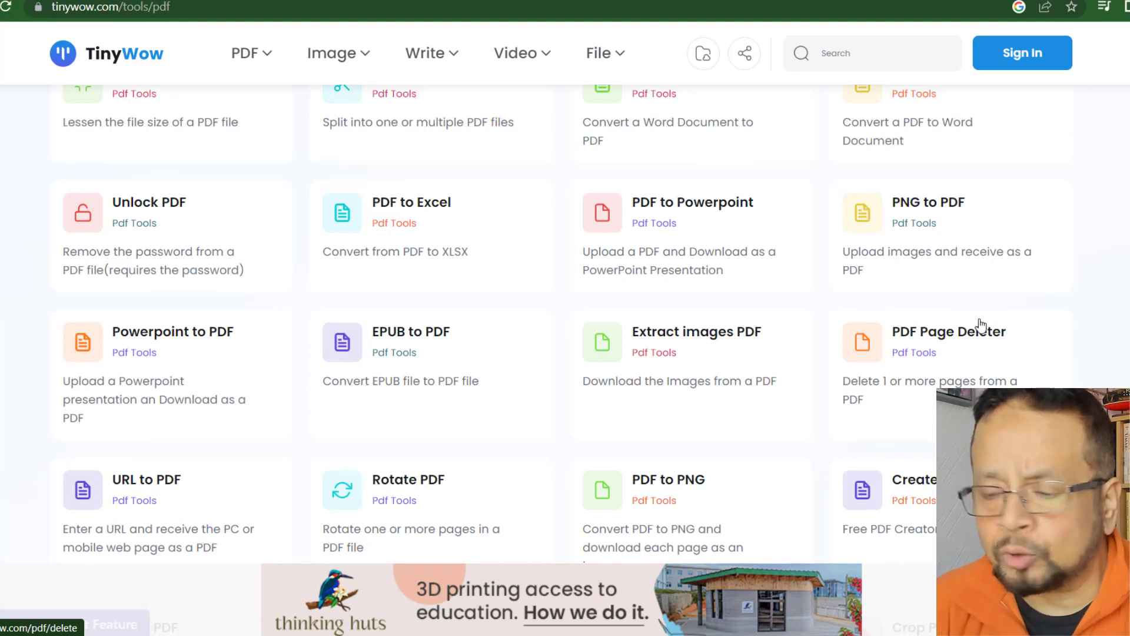
scroll(979, 323, down, 2)
scroll(980, 325, up, 3)
scroll(980, 325, up, 8)
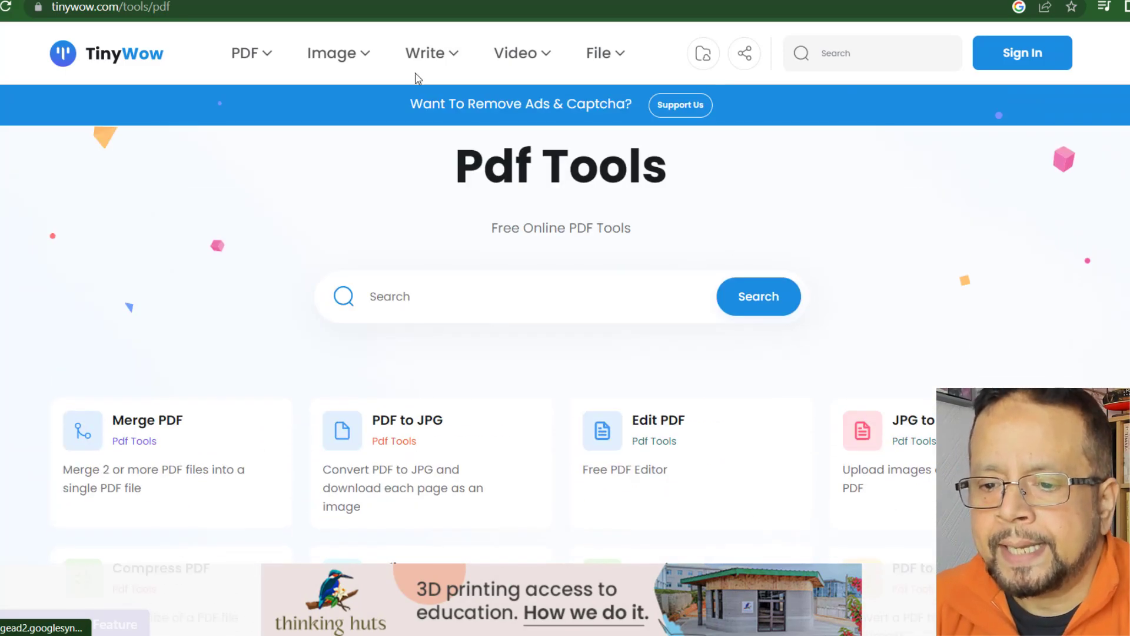
Open the Blur Background image tool, upload CC-fanda.JPG and complete the reCAPTCHA check
click(361, 59)
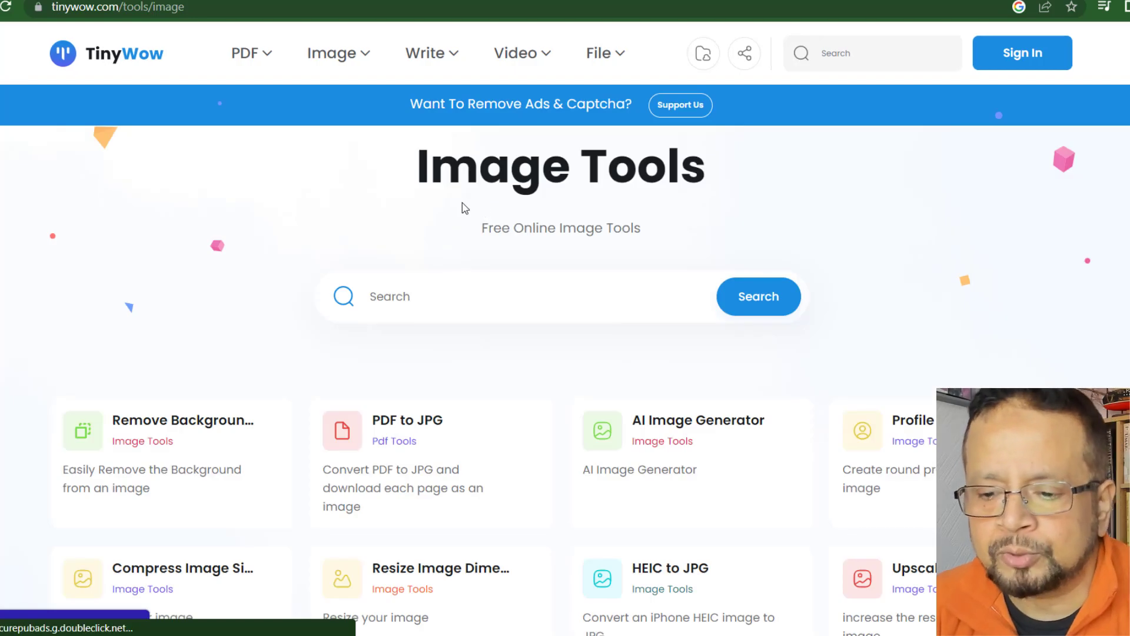
mouse_move(333, 47)
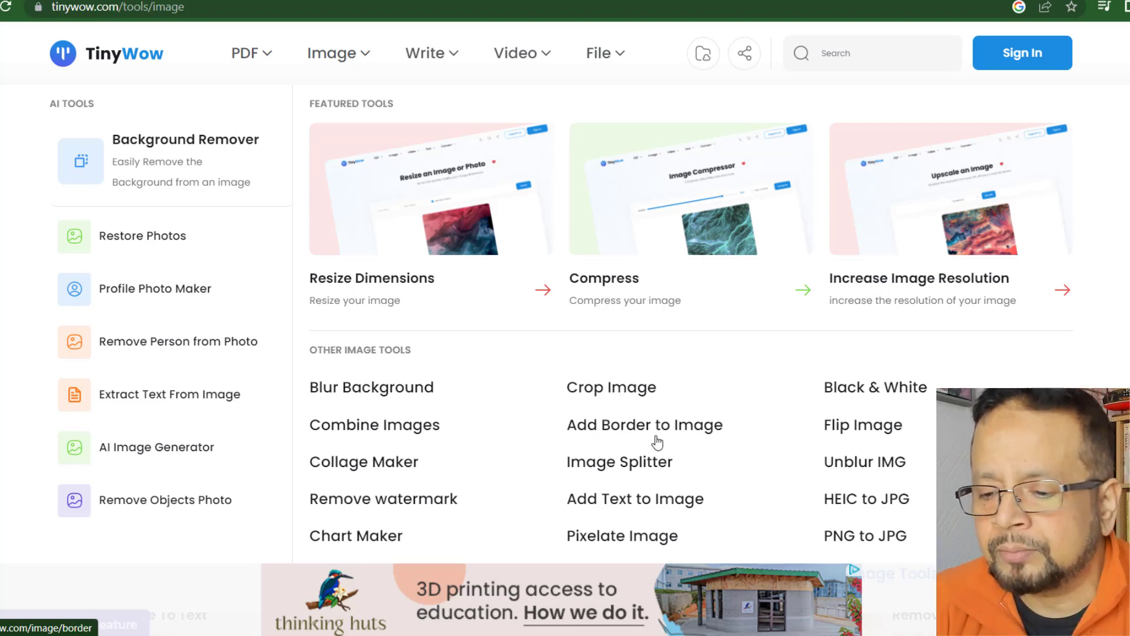
click(413, 390)
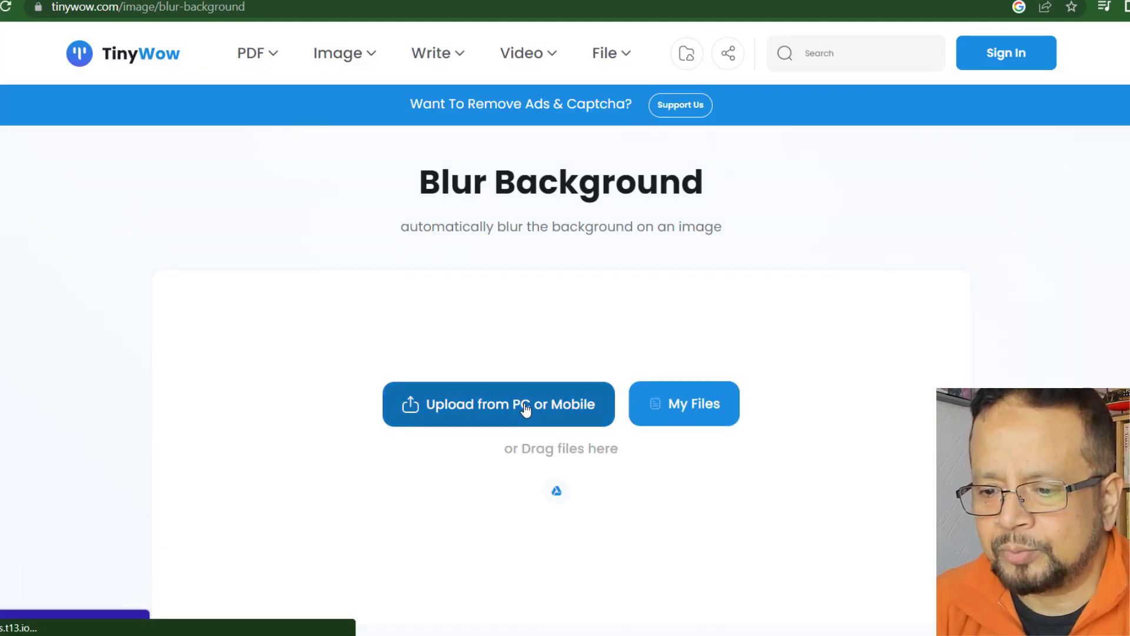
click(526, 411)
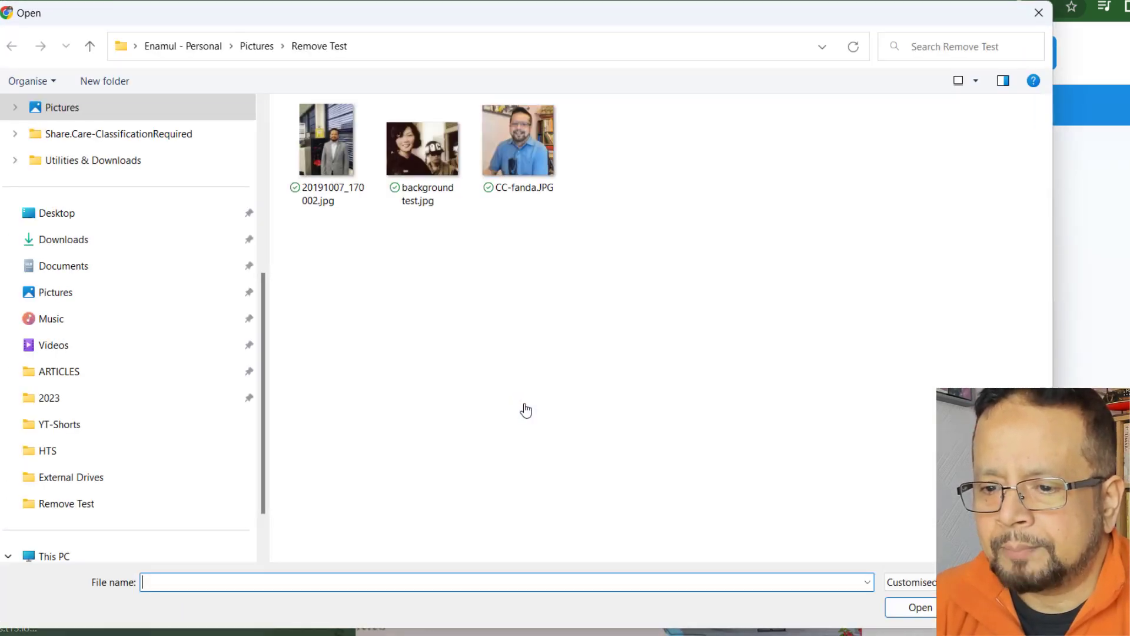
double_click(510, 126)
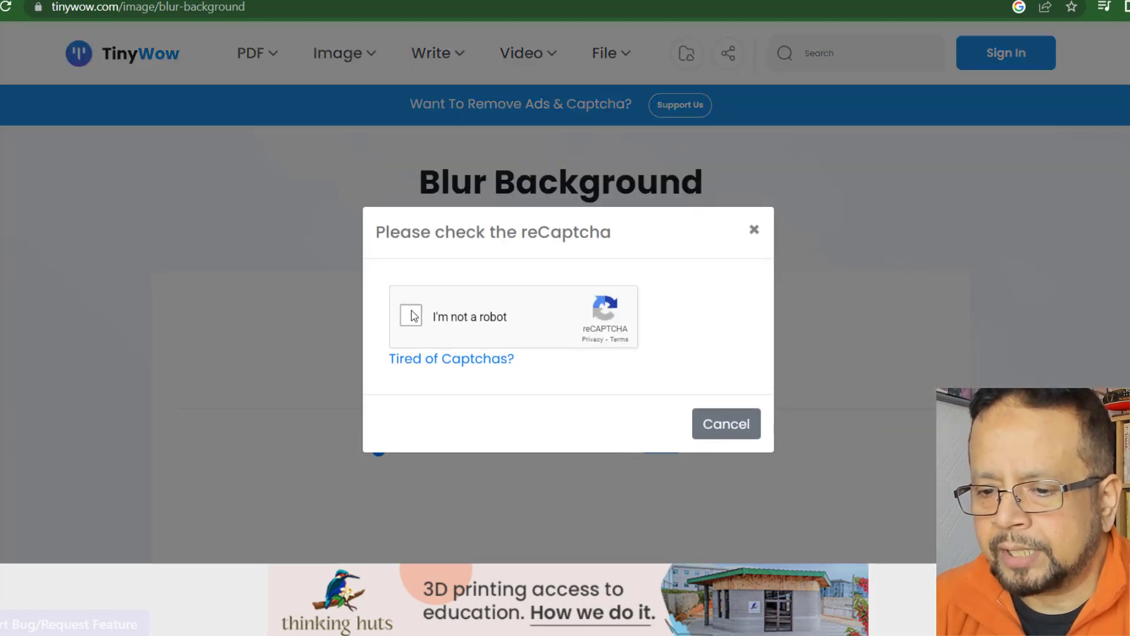
click(411, 316)
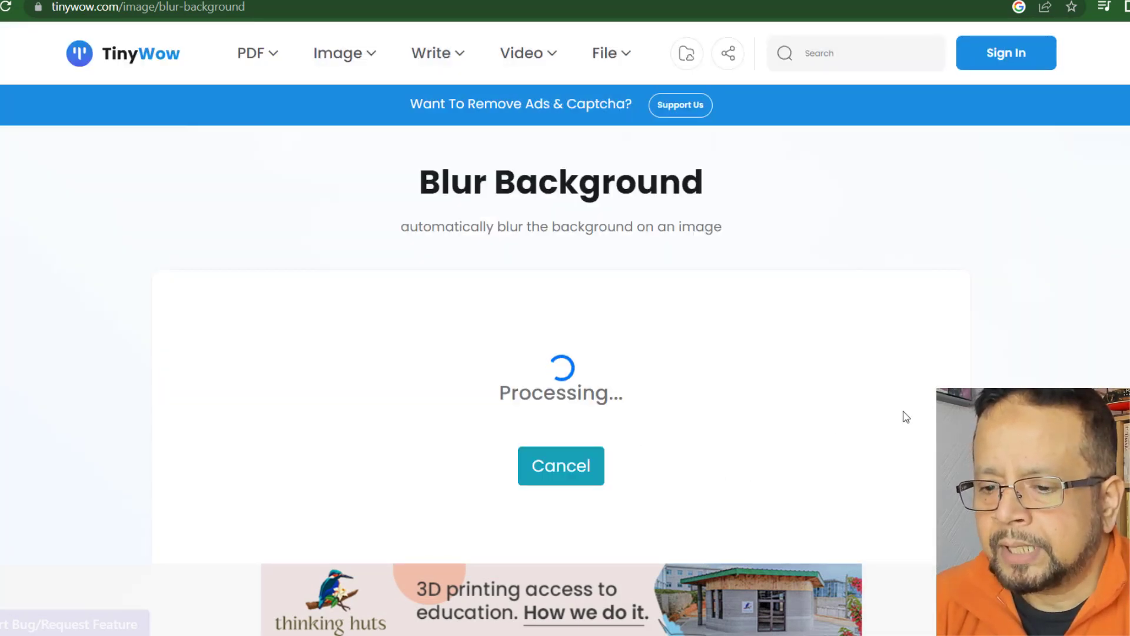
Blur the photo's background at 66% and examine the edges around the person
scroll(906, 417, down, 1)
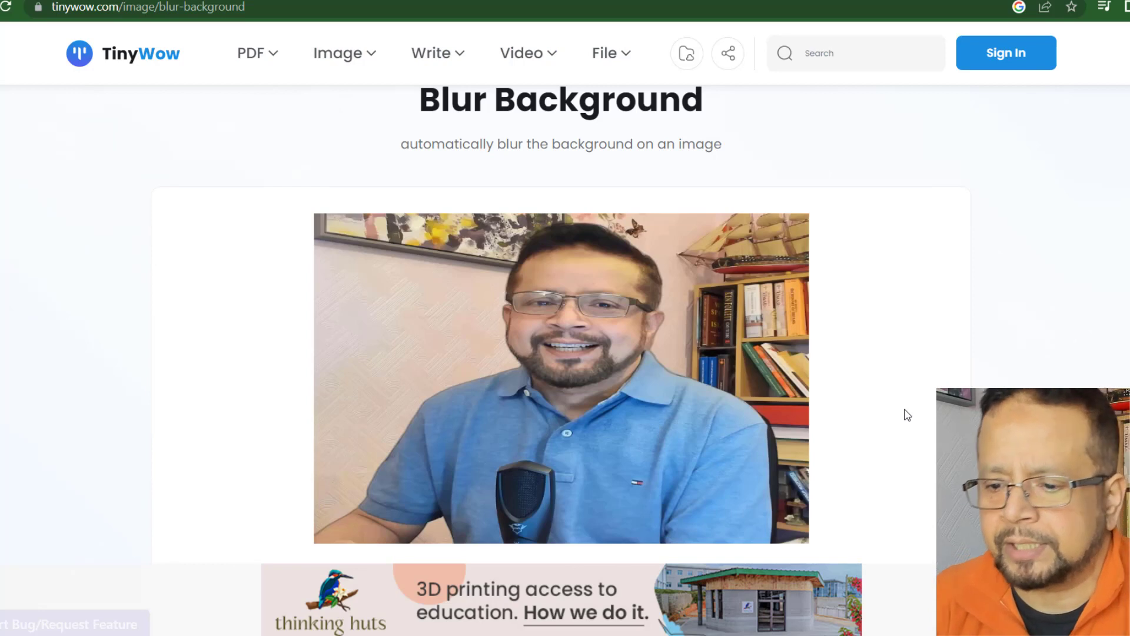
scroll(562, 336, down, 1)
scroll(609, 365, down, 1)
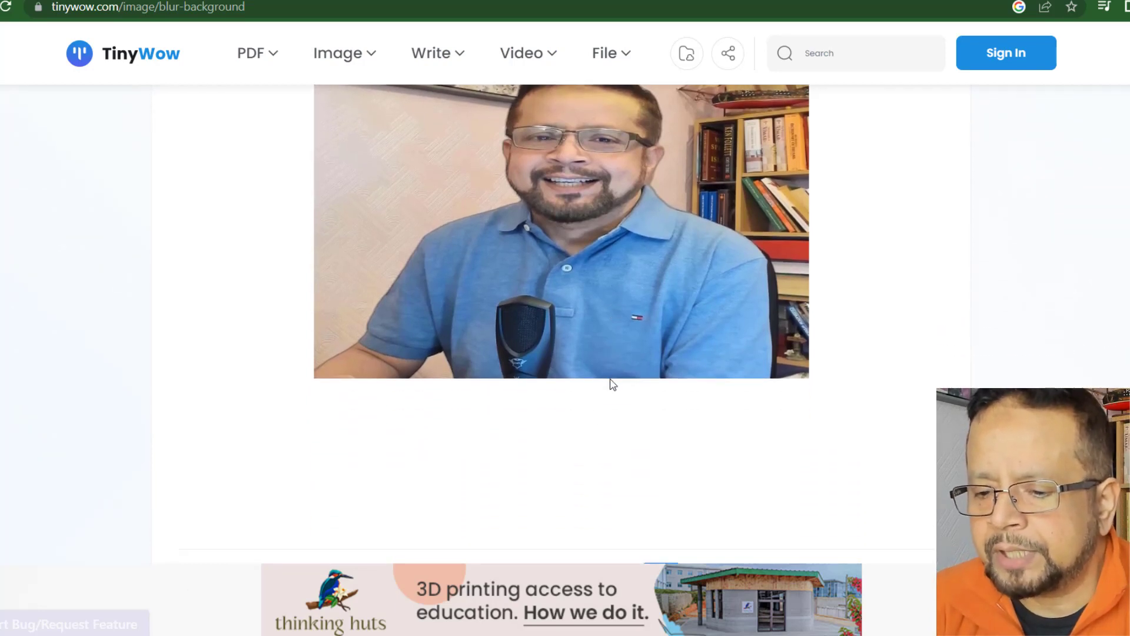
scroll(559, 492, up, 1)
scroll(542, 498, down, 2)
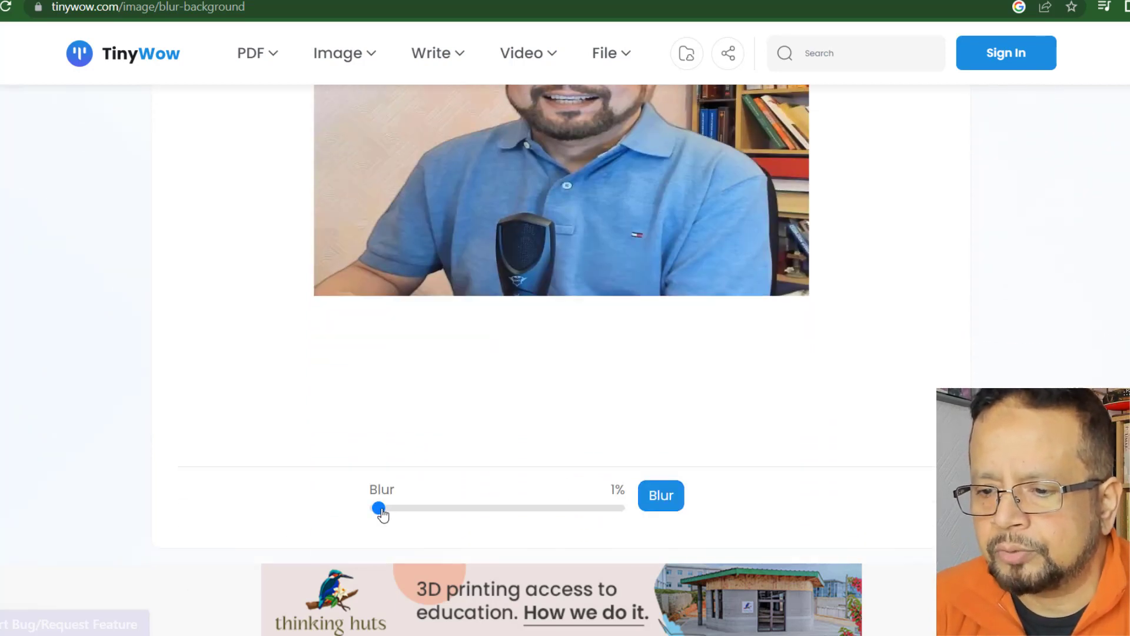
drag(382, 514, 536, 507)
scroll(750, 384, up, 1)
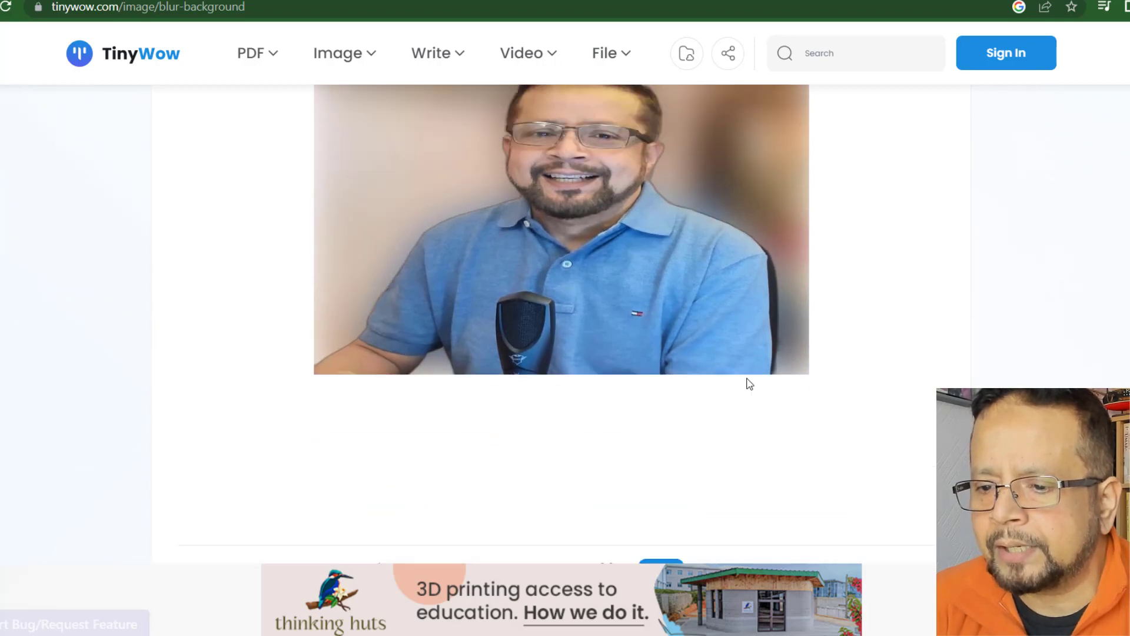
scroll(749, 384, up, 1)
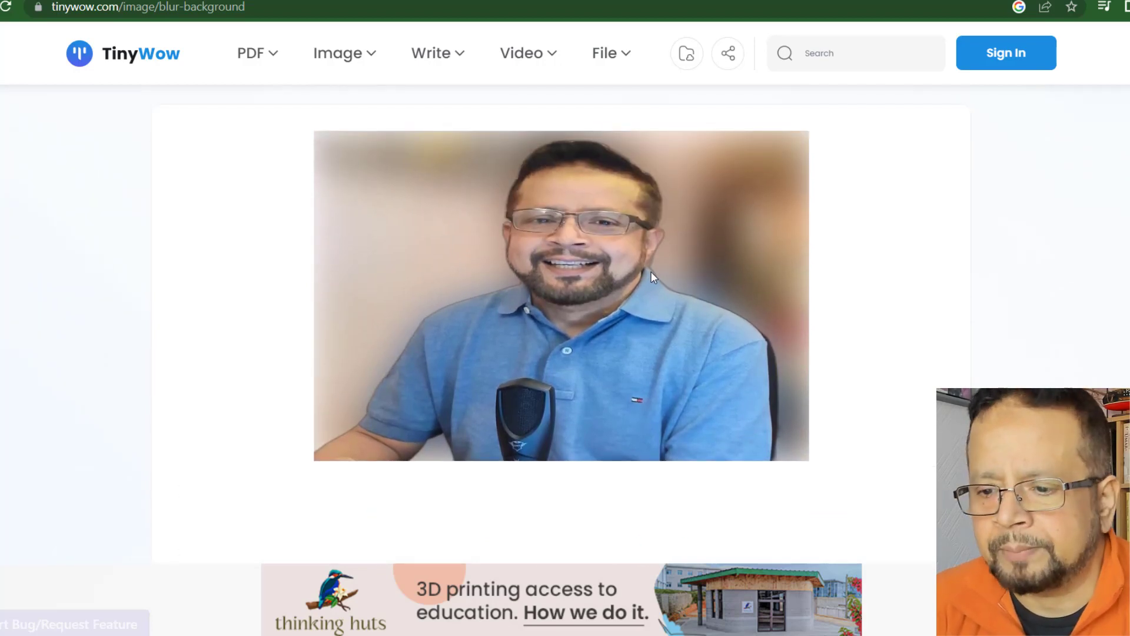
scroll(648, 277, down, 1)
scroll(651, 273, up, 1)
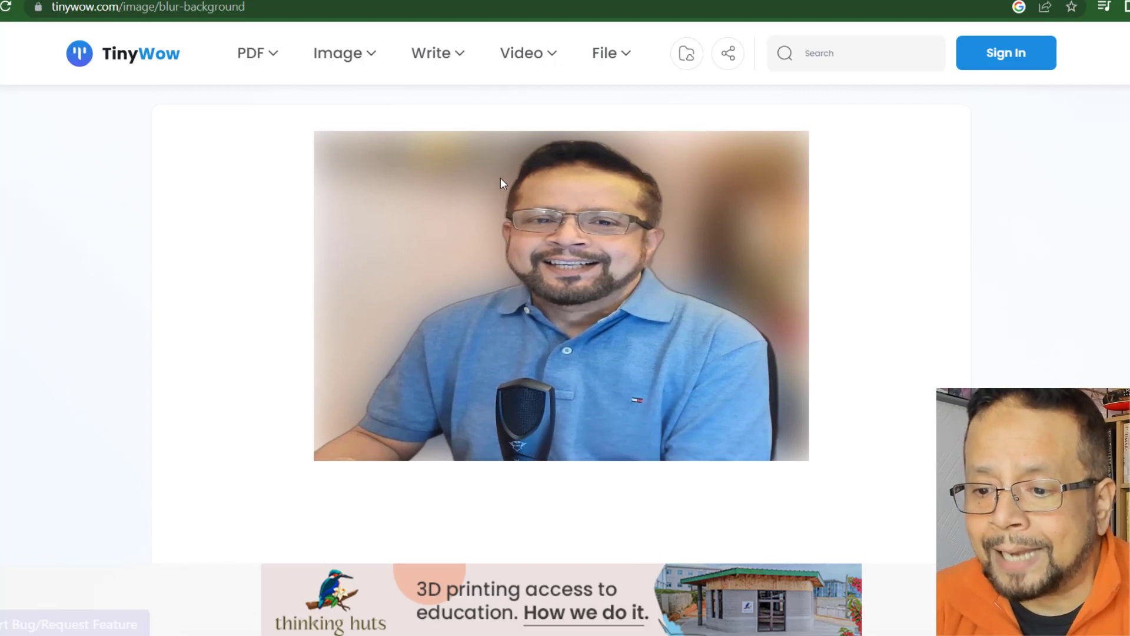
Set the background blur to 100% and examine the resulting photo
scroll(680, 289, down, 2)
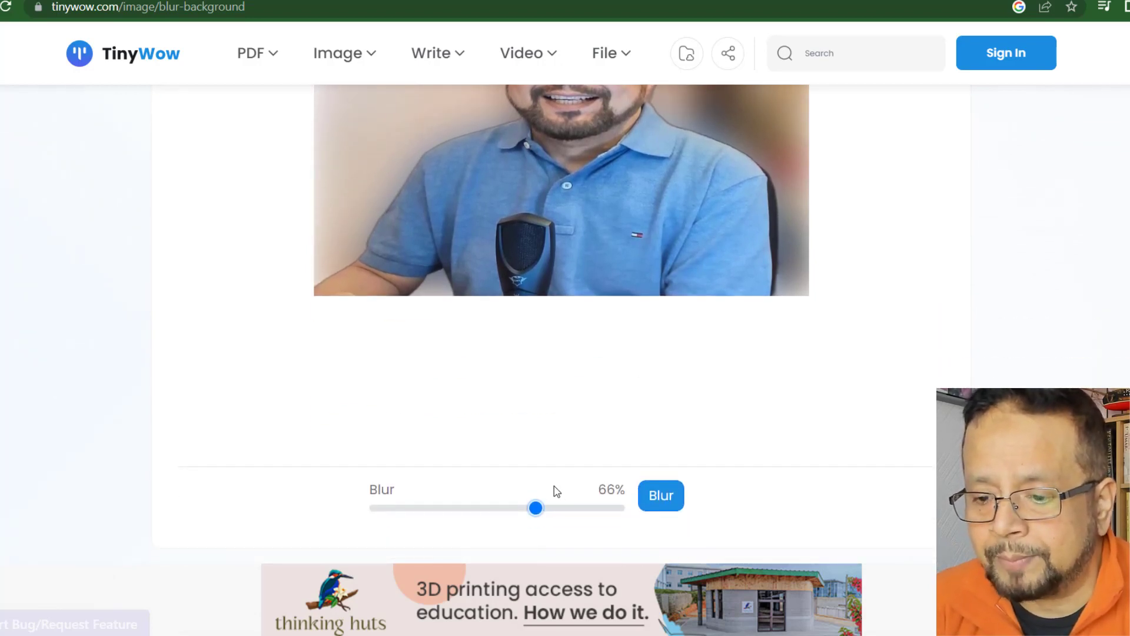
drag(535, 507, 619, 507)
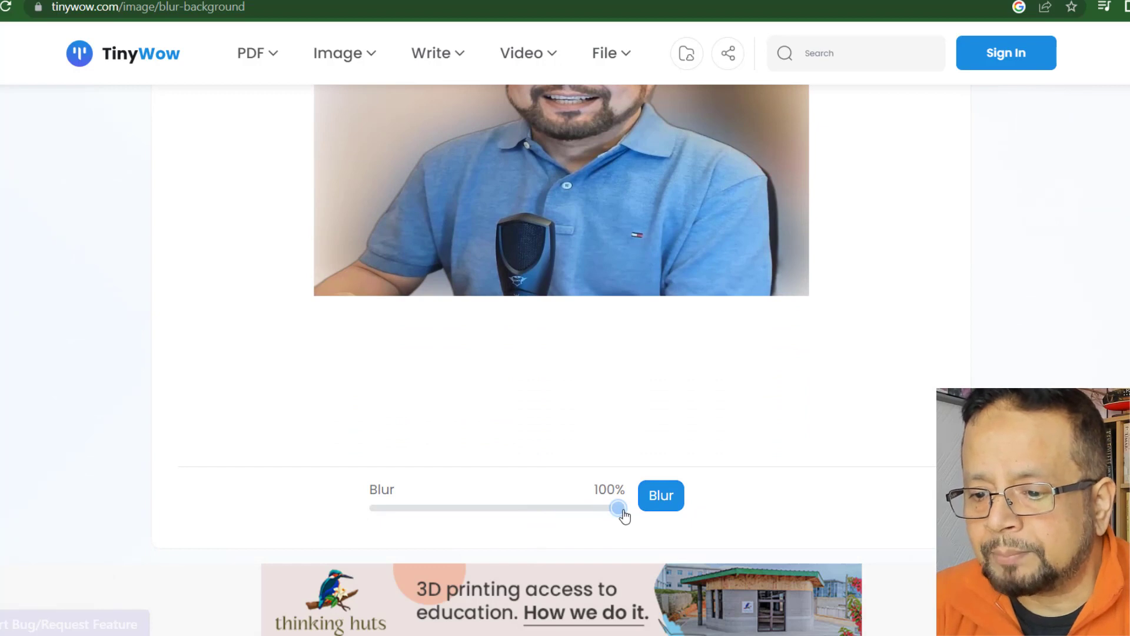
scroll(790, 364, up, 4)
scroll(737, 310, down, 1)
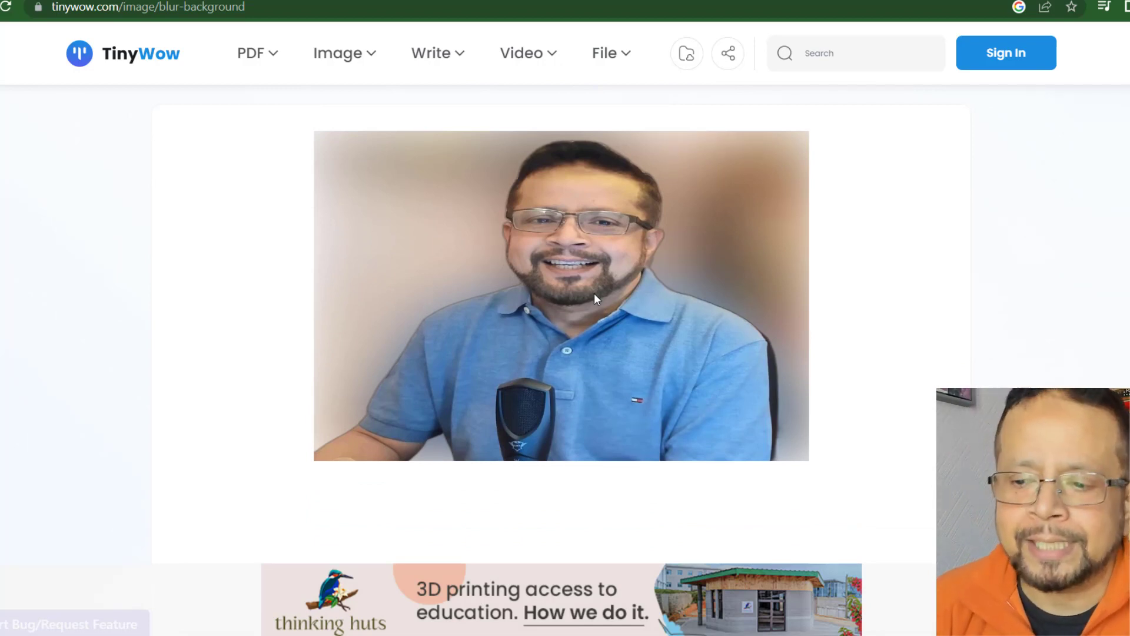
scroll(826, 312, down, 3)
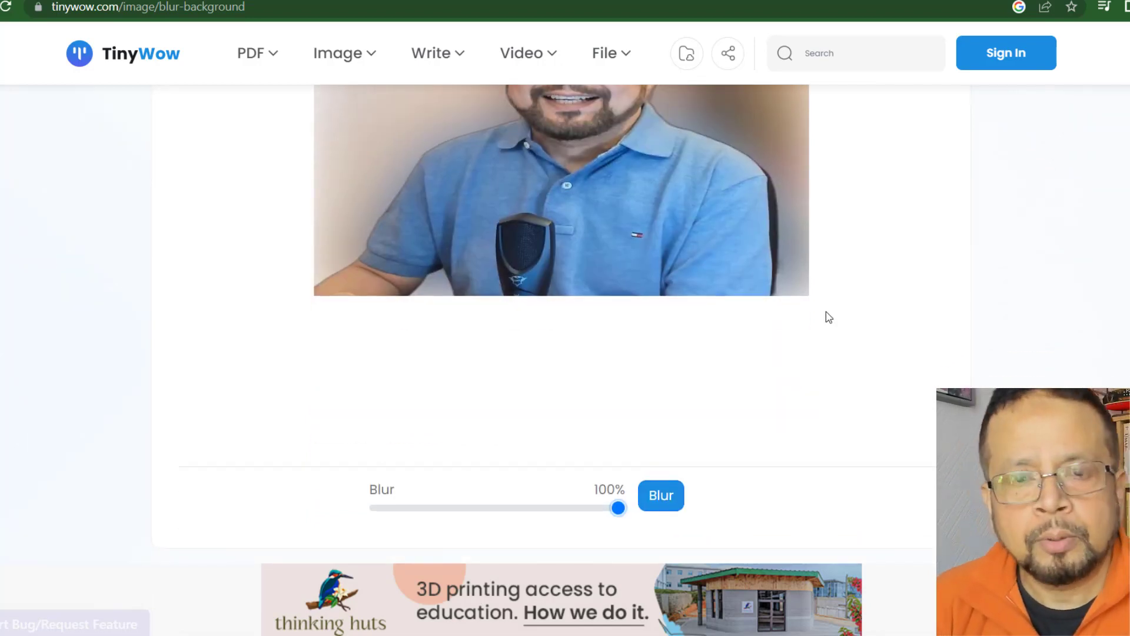
Look over the list of image tools and open TinyWow's Write tools page
click(370, 54)
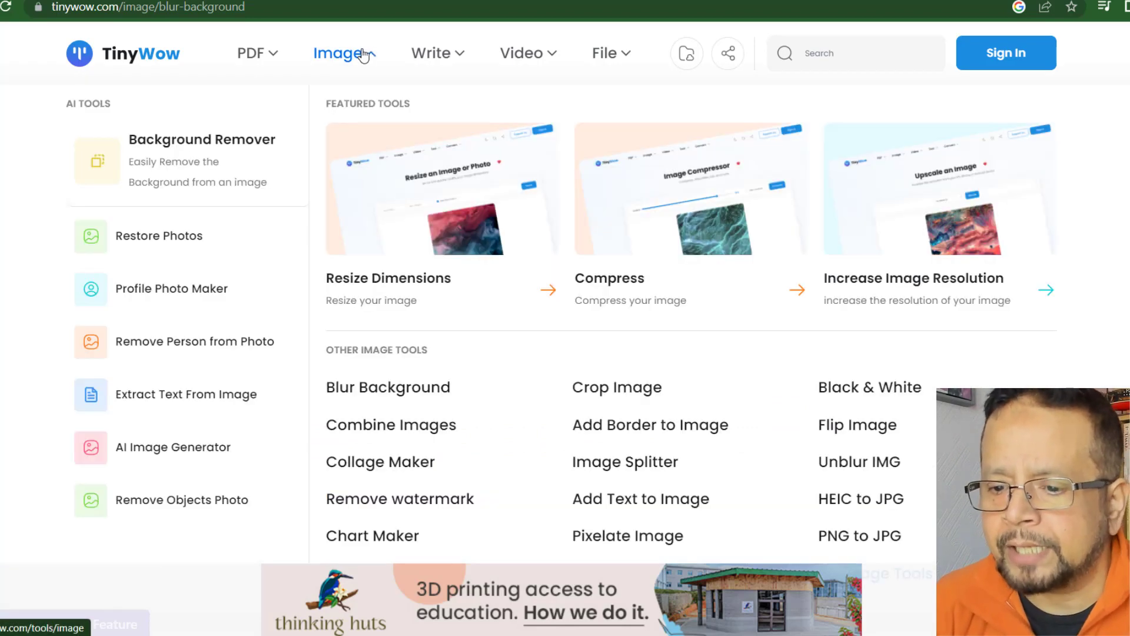
click(449, 54)
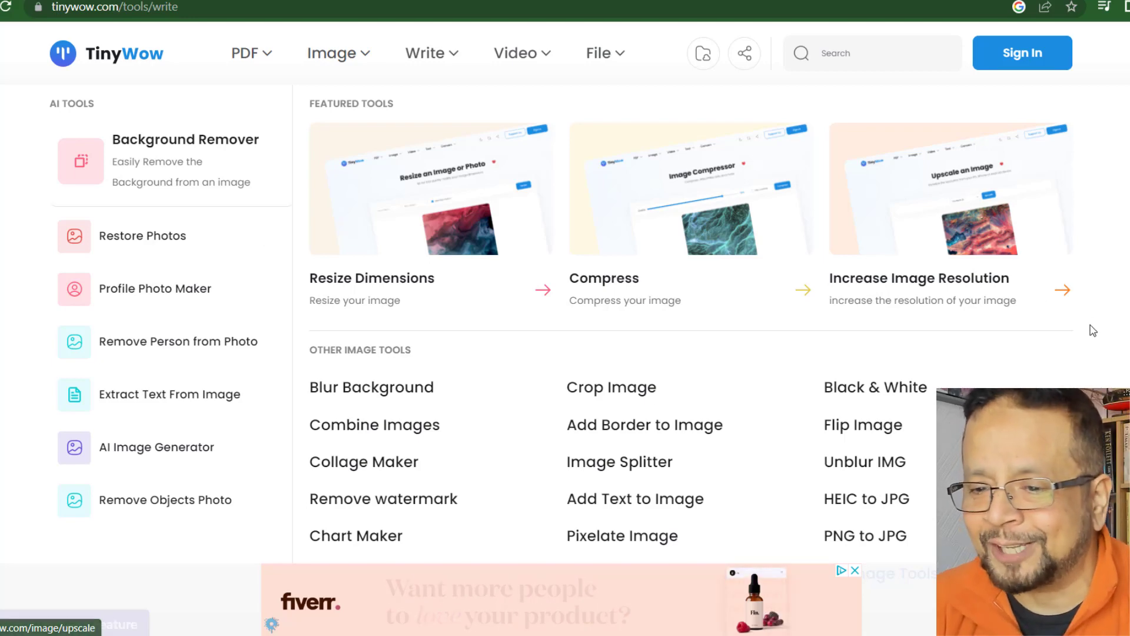
Look through the list of AI writing tools, and open the Video tools page to view its tools
mouse_move(443, 52)
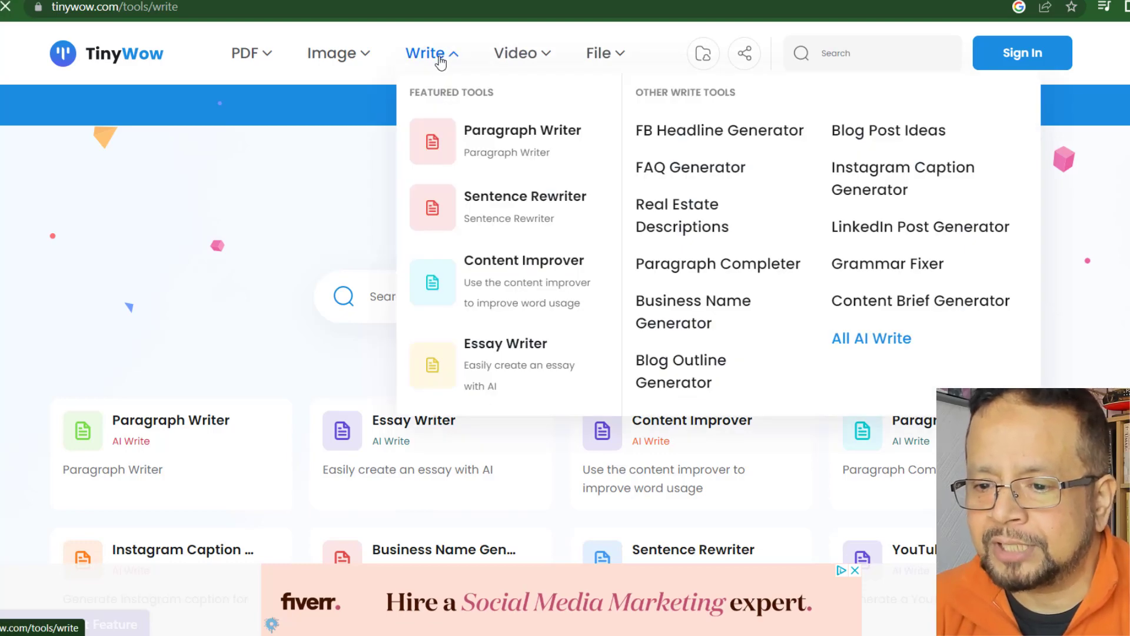
scroll(457, 154, down, 3)
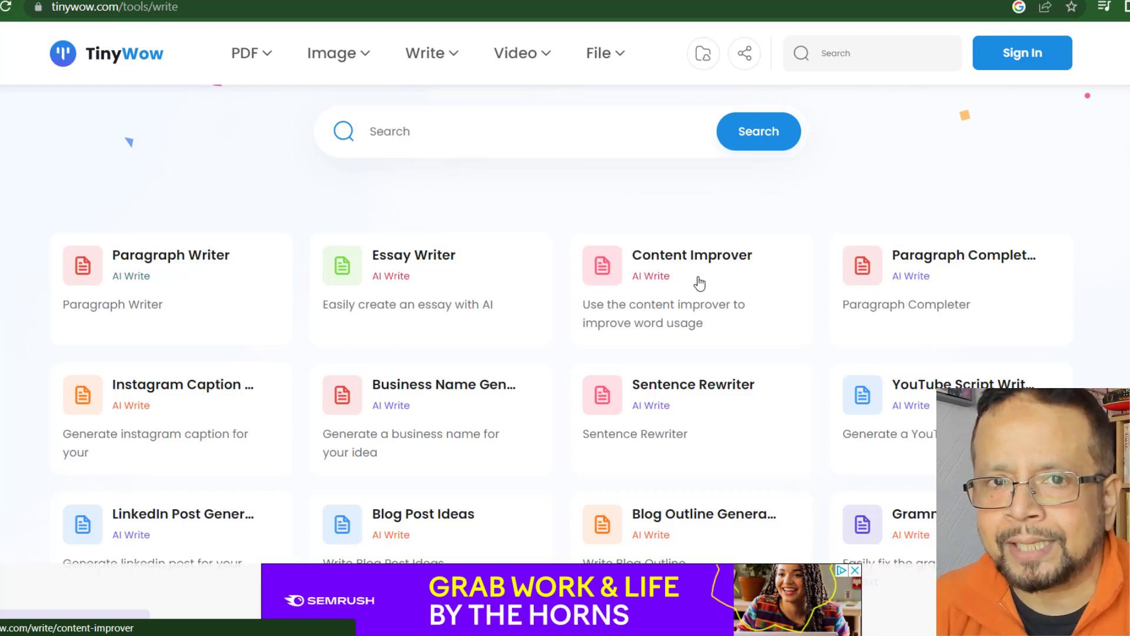
scroll(699, 284, down, 3)
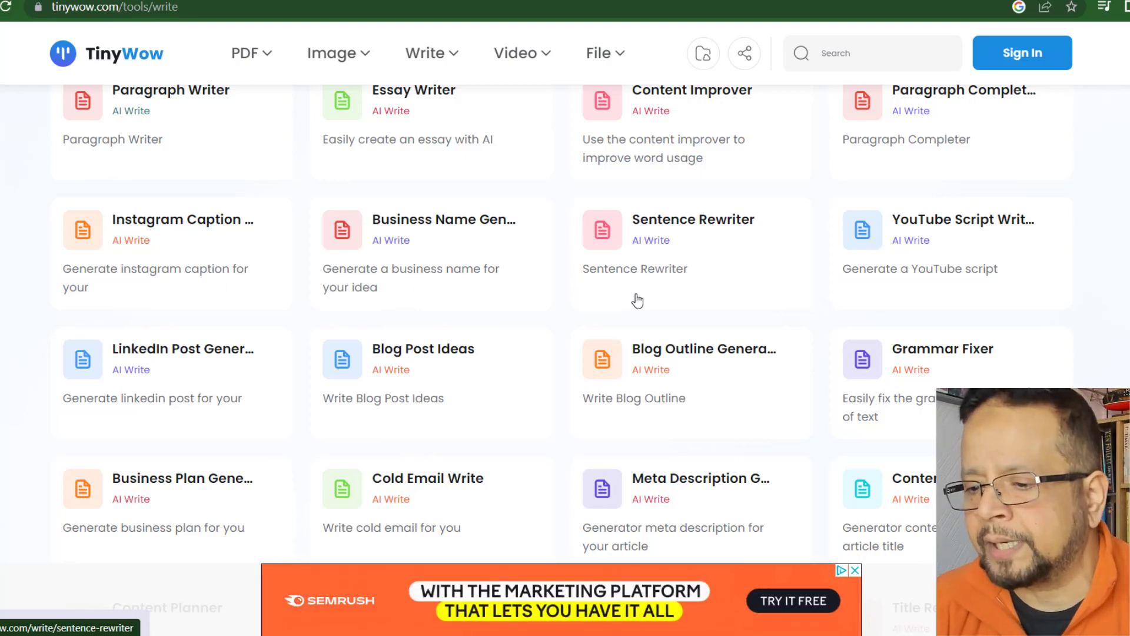
scroll(636, 298, down, 1)
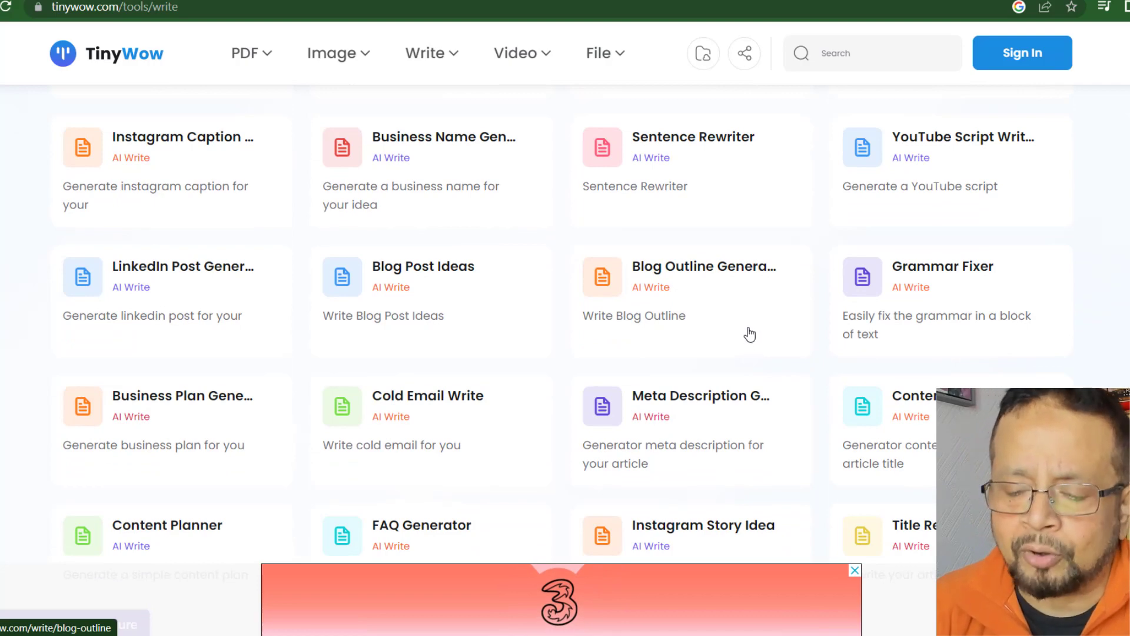
scroll(730, 304, down, 1)
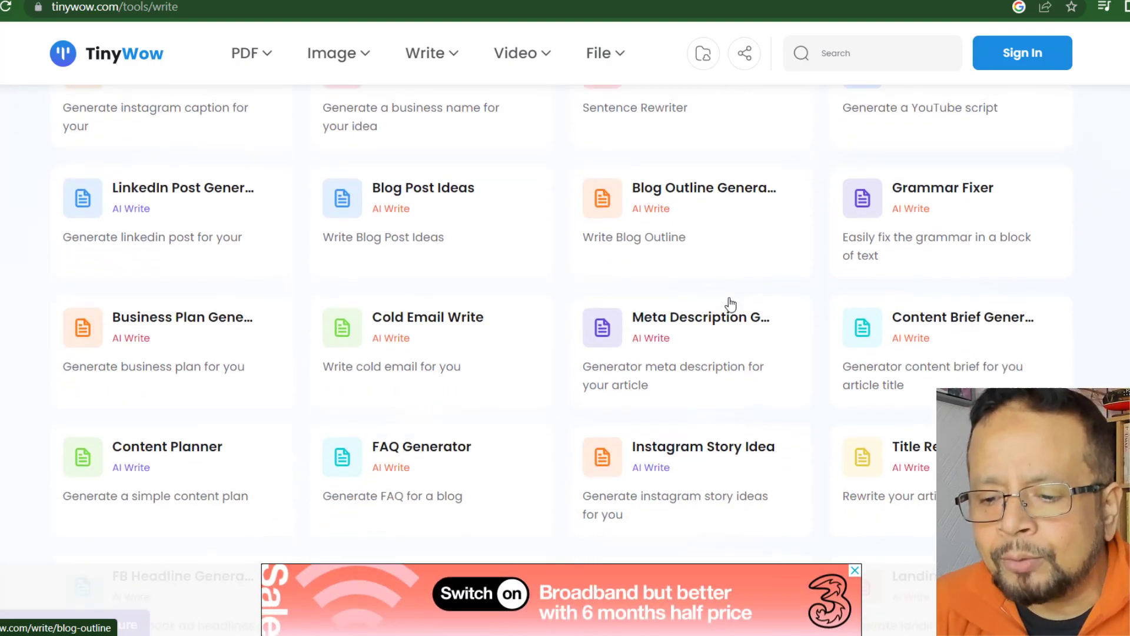
scroll(730, 303, up, 3)
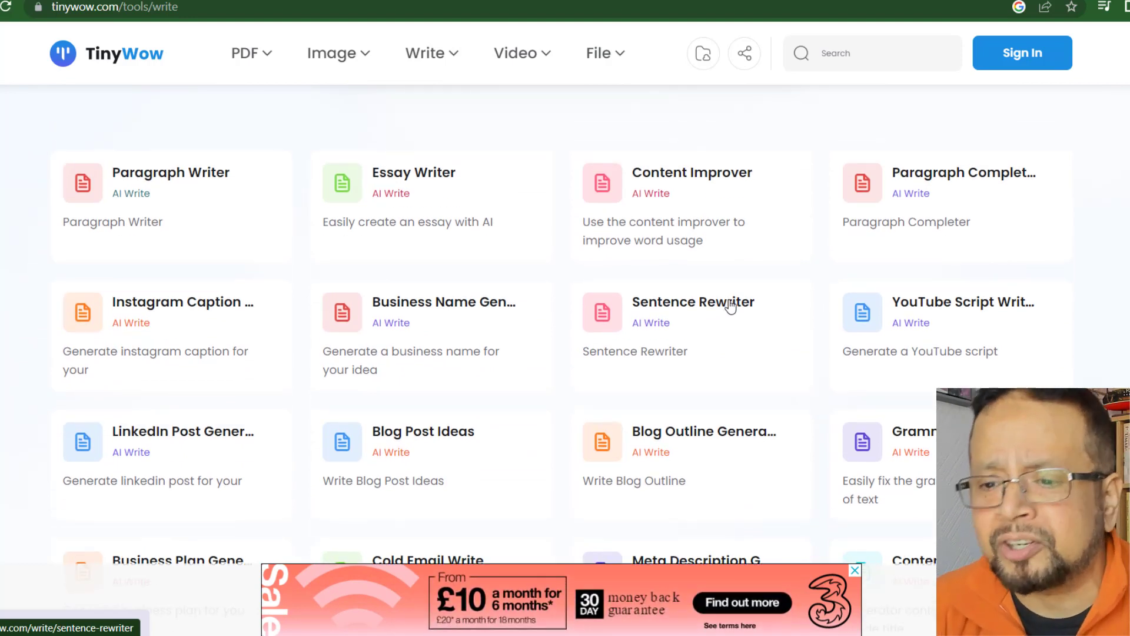
scroll(730, 303, up, 1)
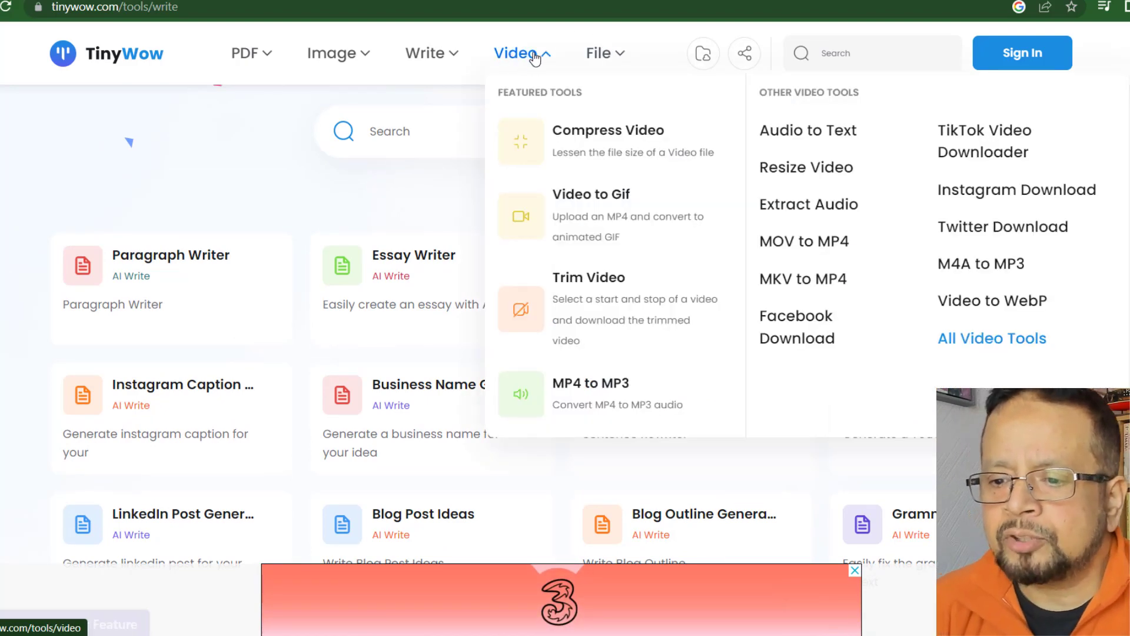
click(534, 58)
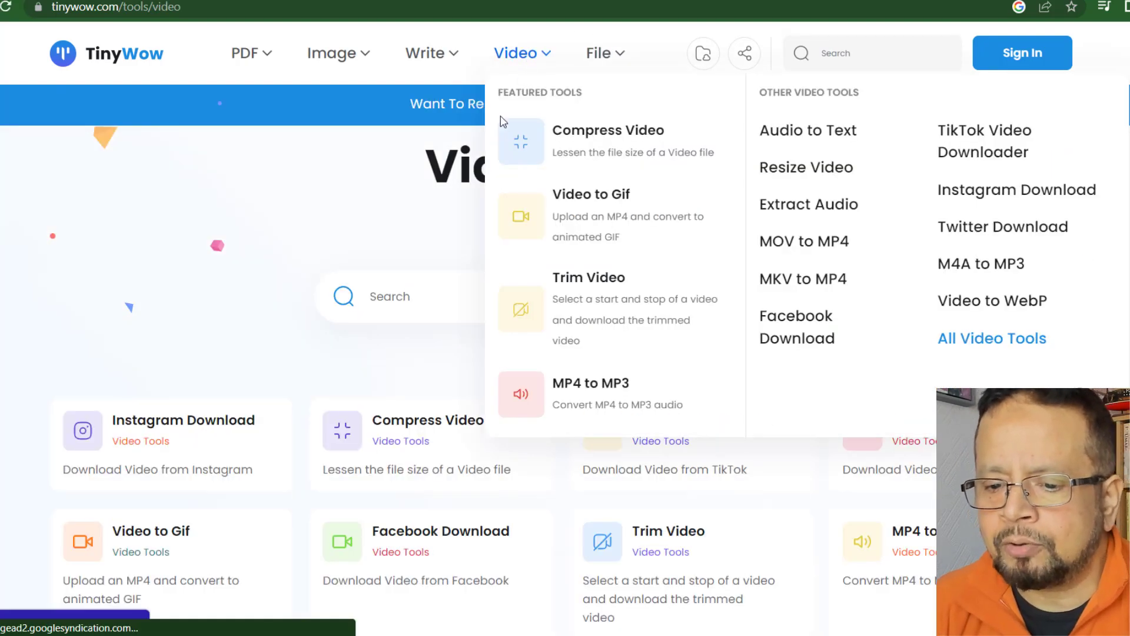
scroll(12, 312, down, 3)
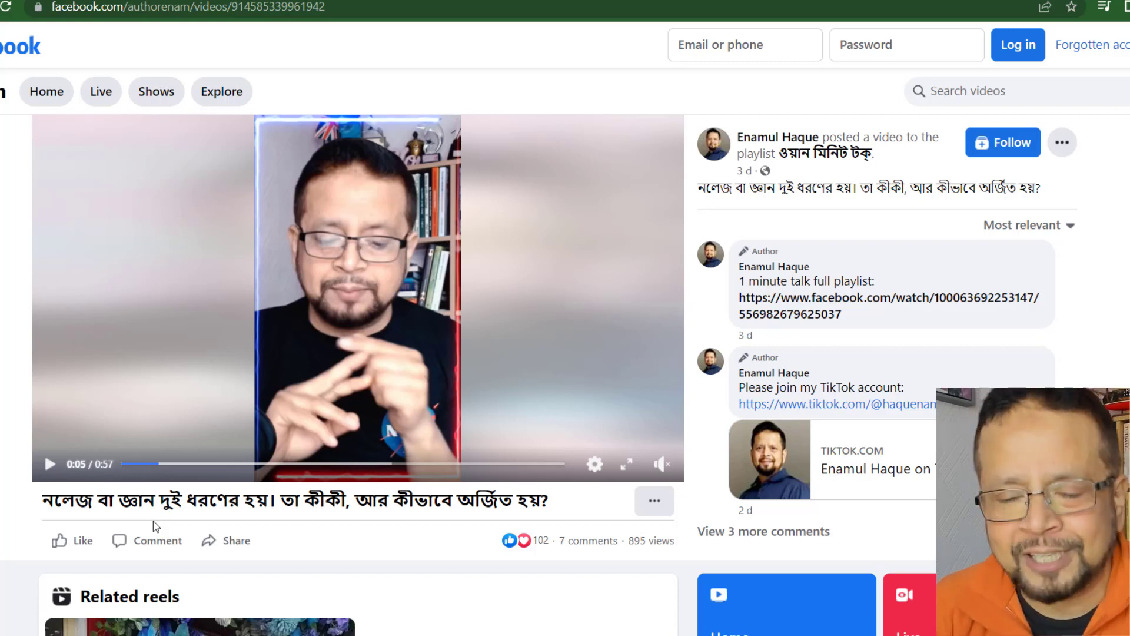
Copy the Facebook video's web address and find the video with the Facebook Video Download tool
click(391, 6)
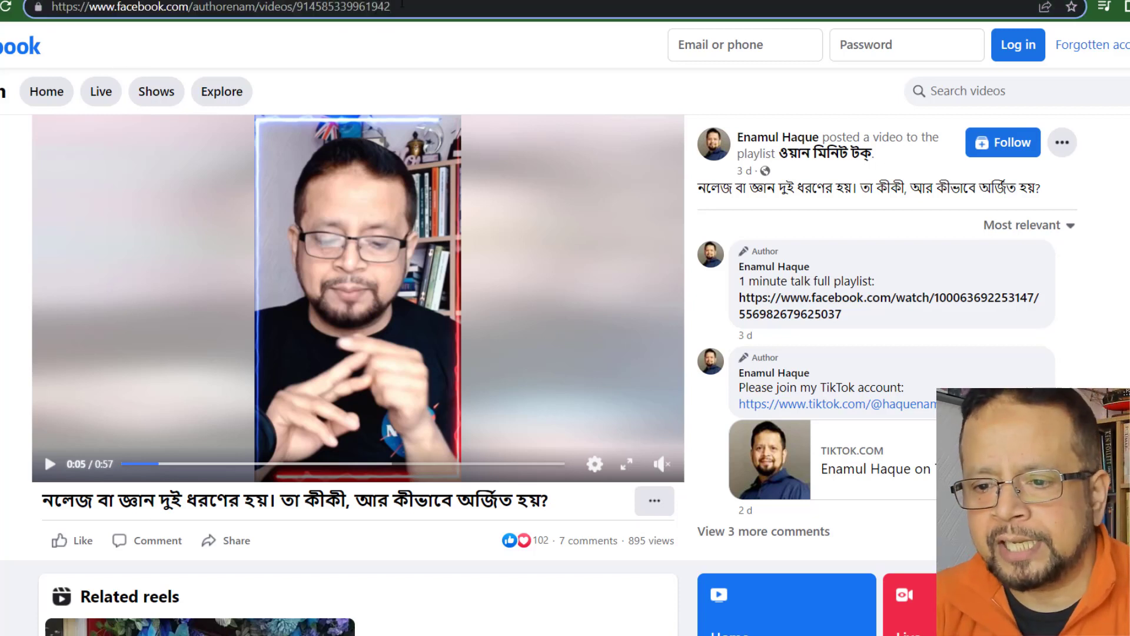
key(ctrl+a)
key(ctrl+c)
key(ctrl+Tab)
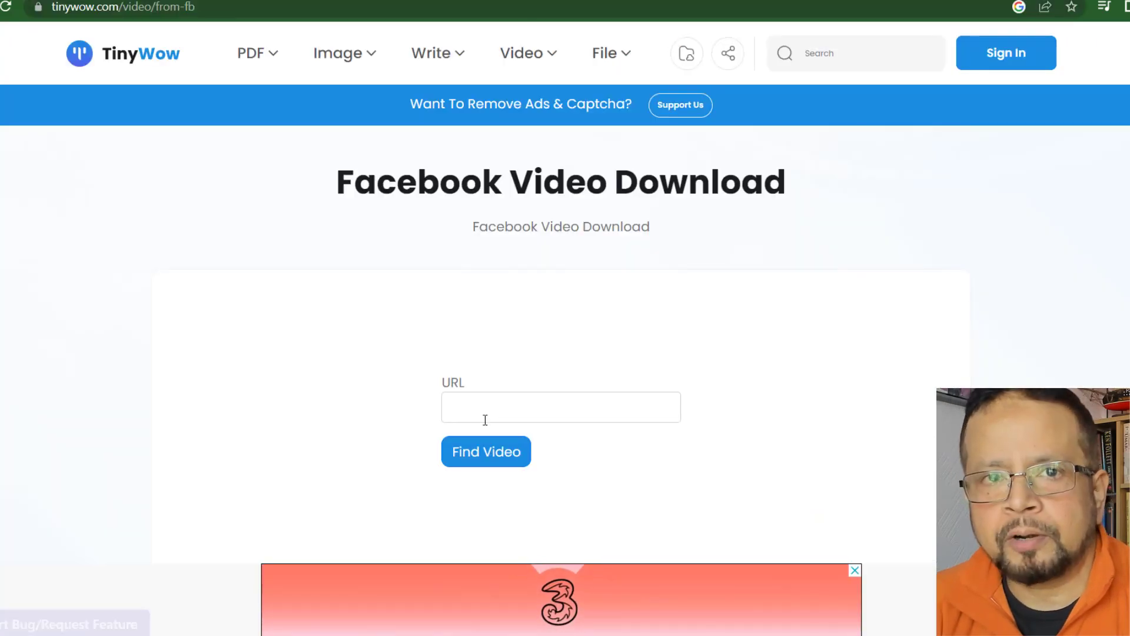
click(506, 406)
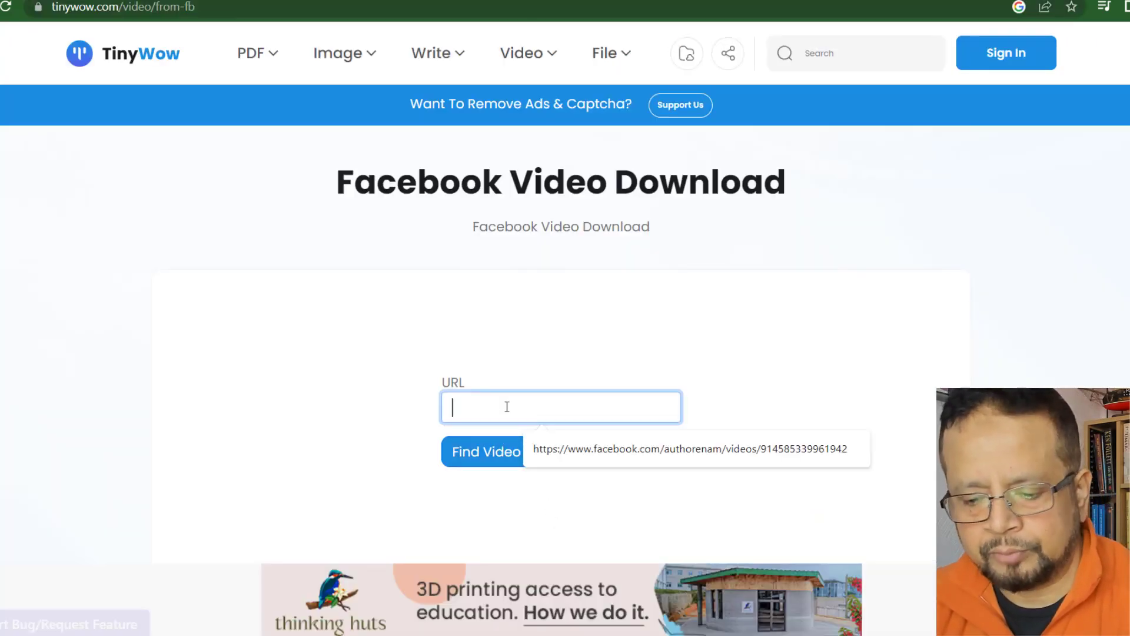
key(ctrl+v)
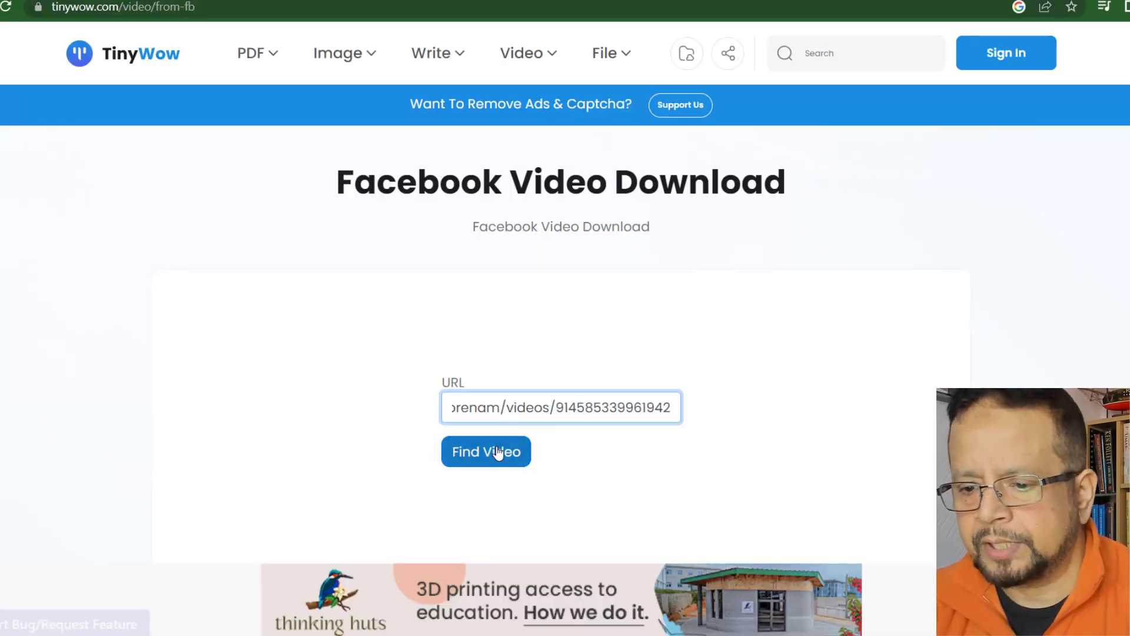
click(493, 452)
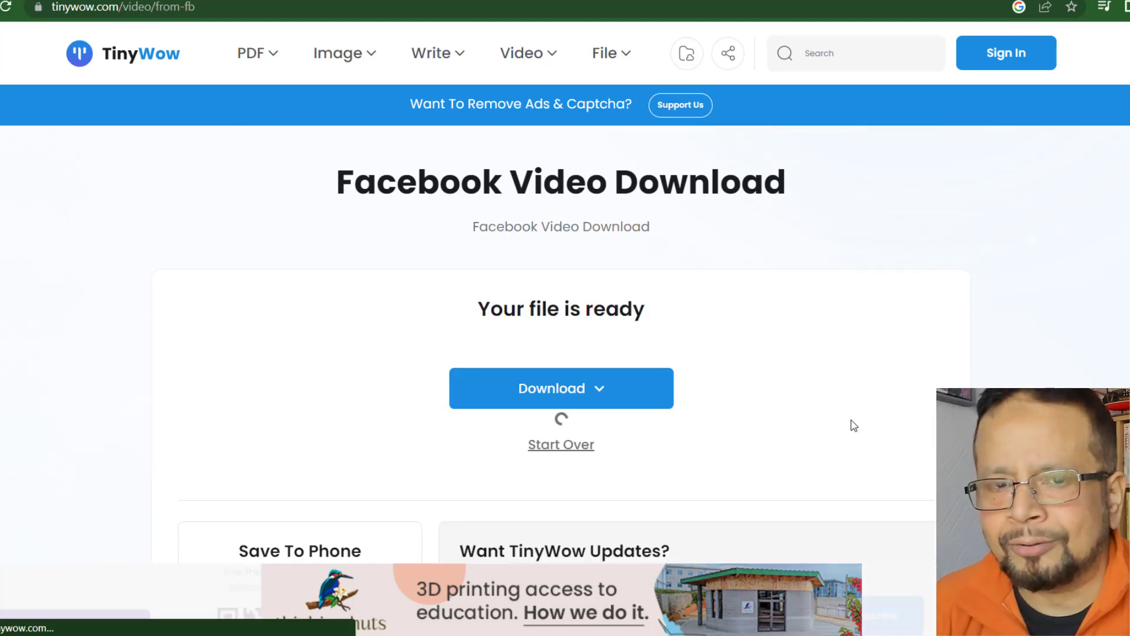
Save the retrieved Facebook video to the device
click(544, 386)
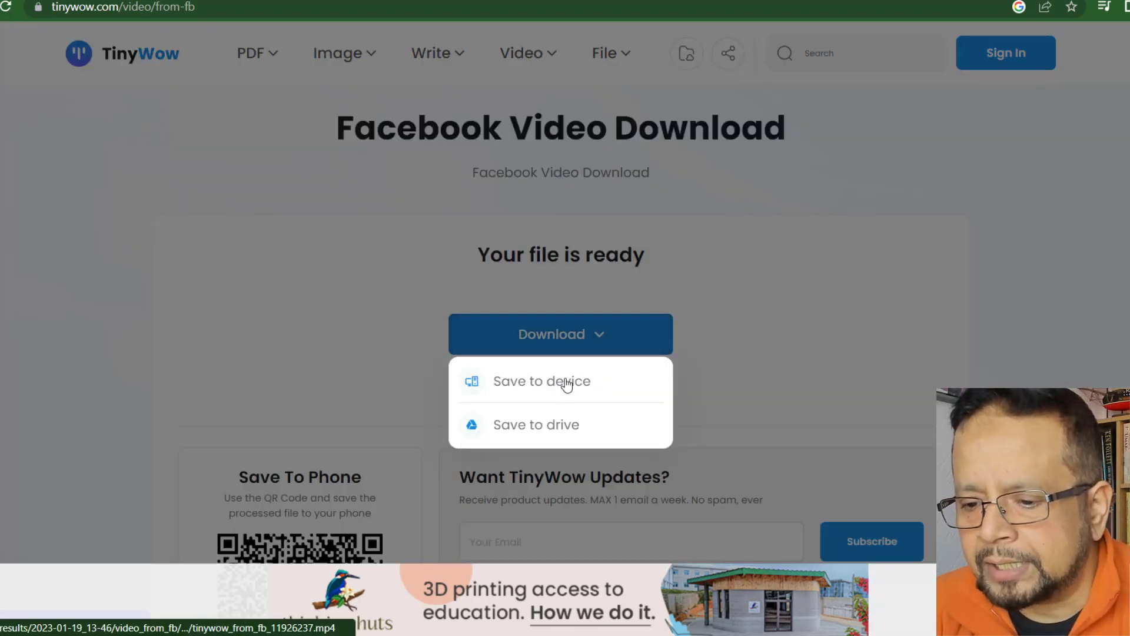
mouse_move(560, 424)
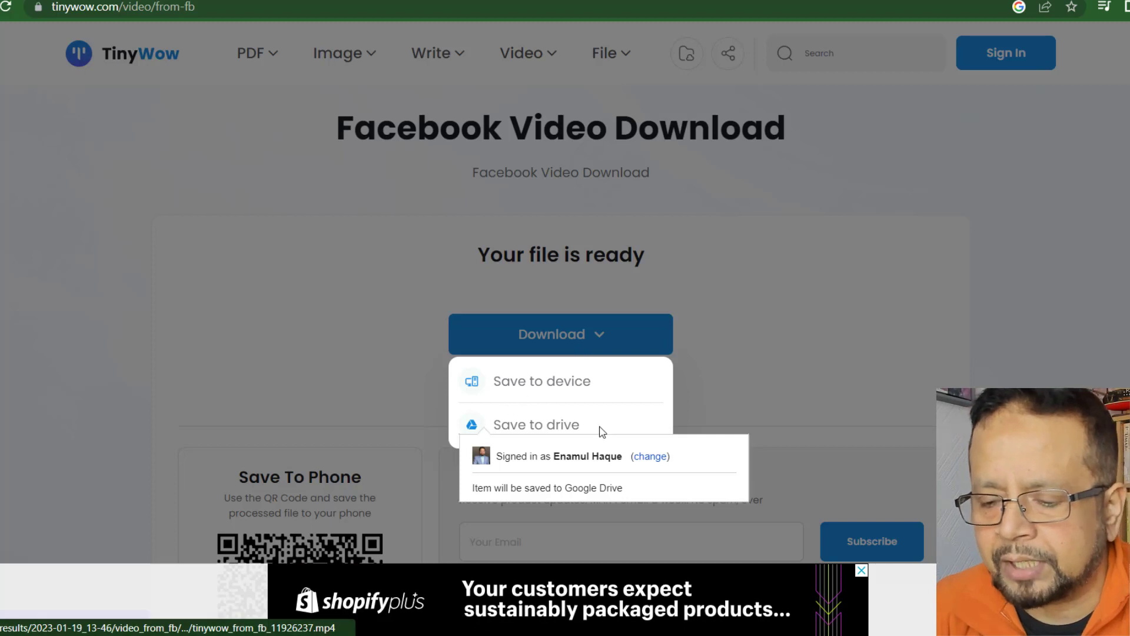
click(571, 385)
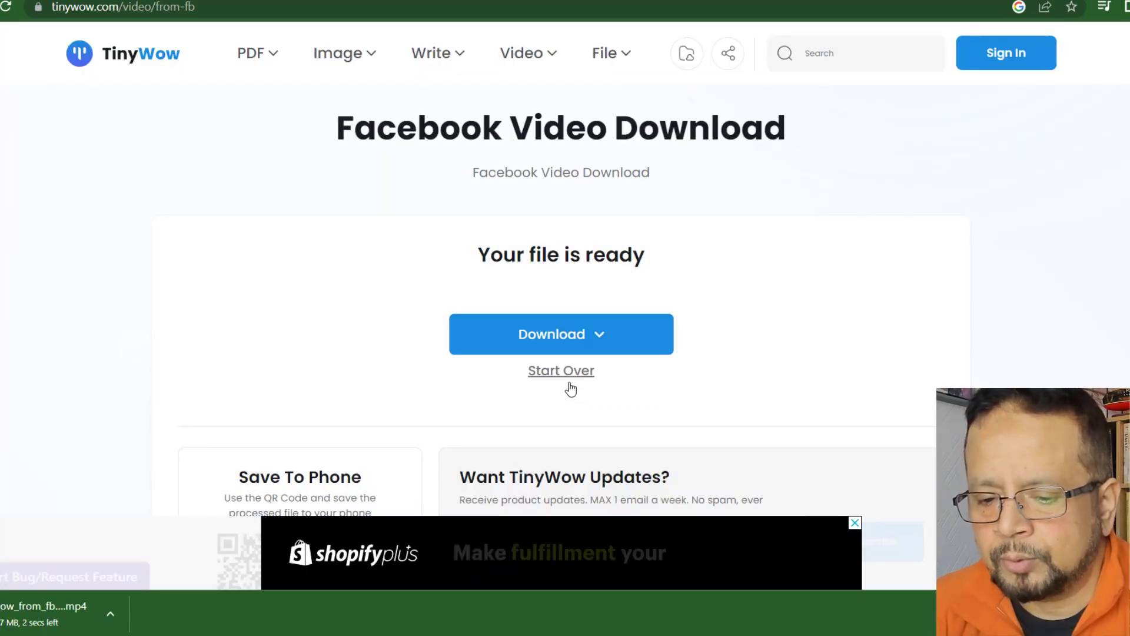
Play the downloaded MP4 with the sound muted to check it, and close the player
click(40, 609)
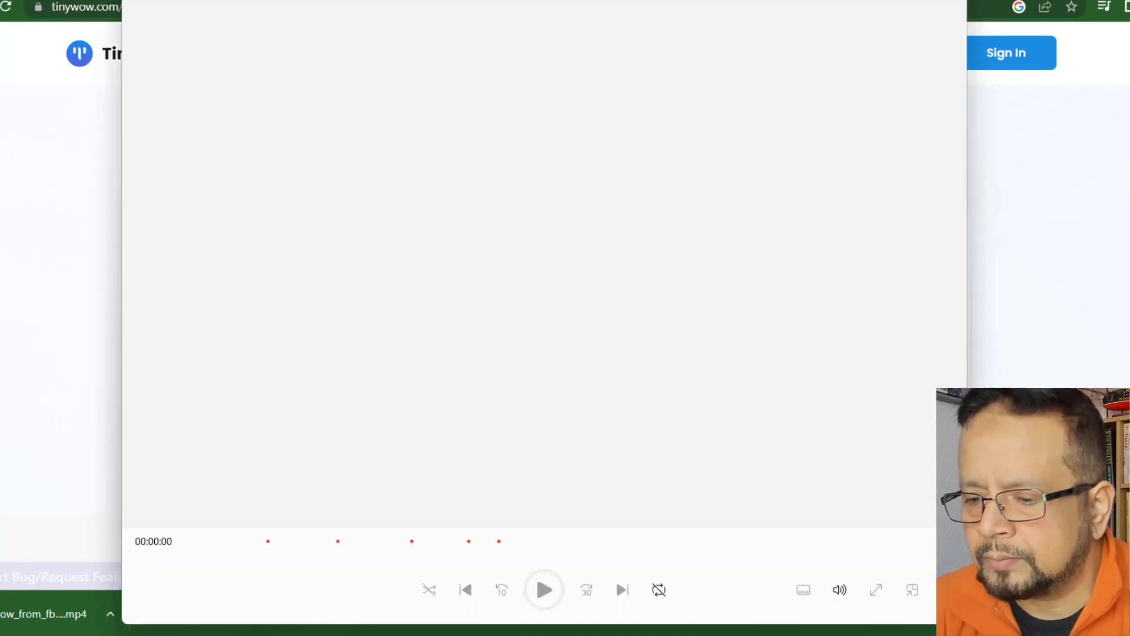
click(536, 574)
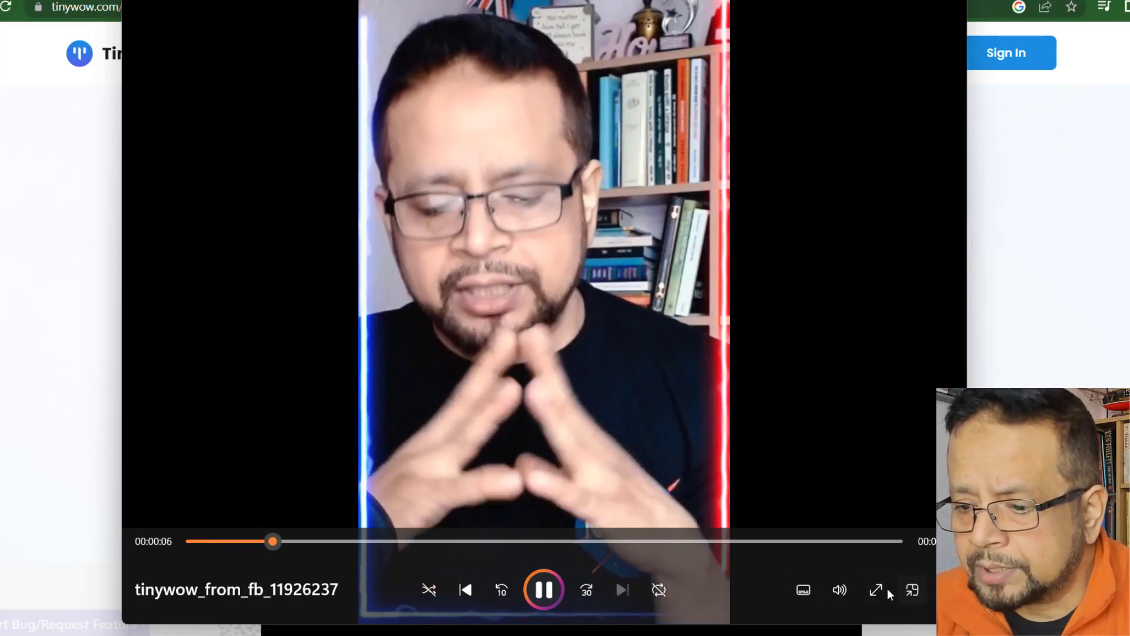
click(840, 590)
drag(917, 546, 776, 546)
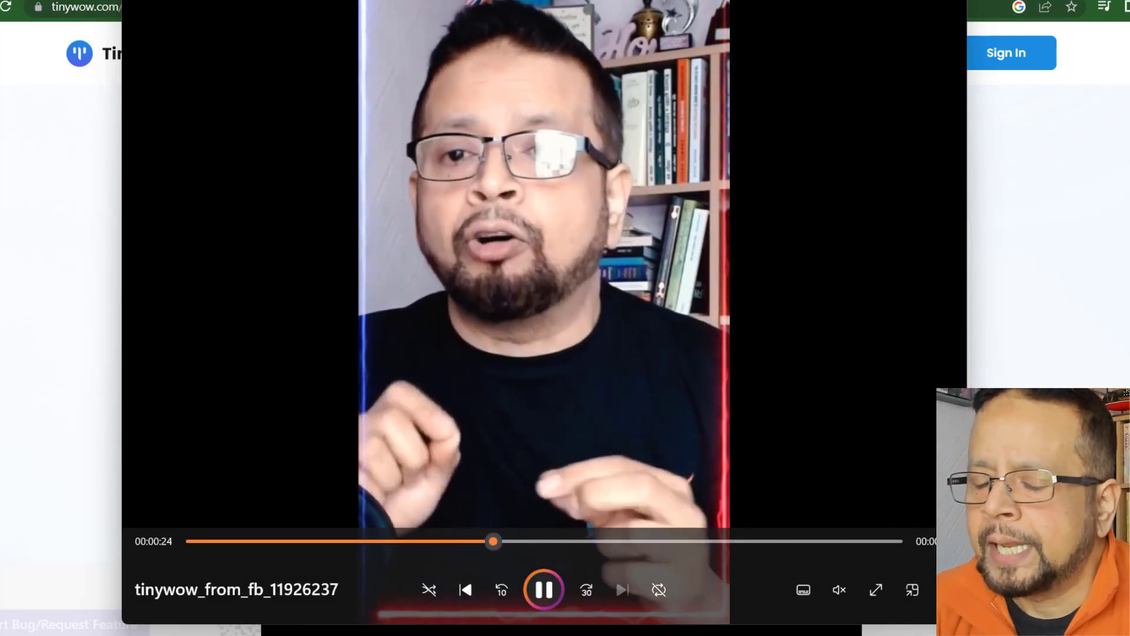
click(974, 1)
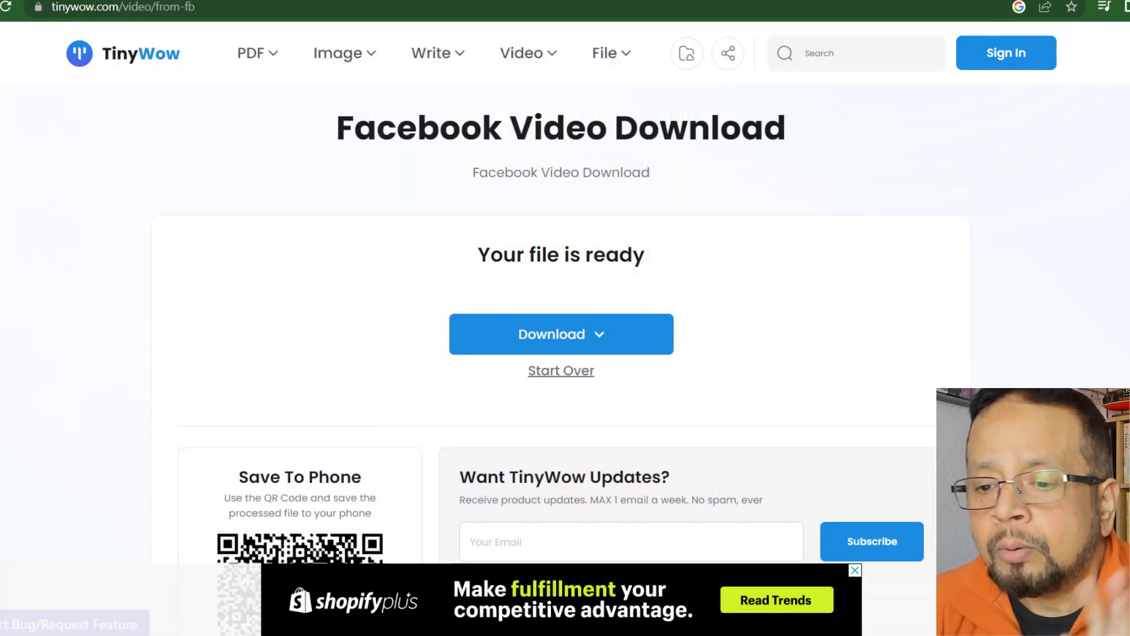
Return to the Video tools page and look through the full list of video and audio converters
click(539, 57)
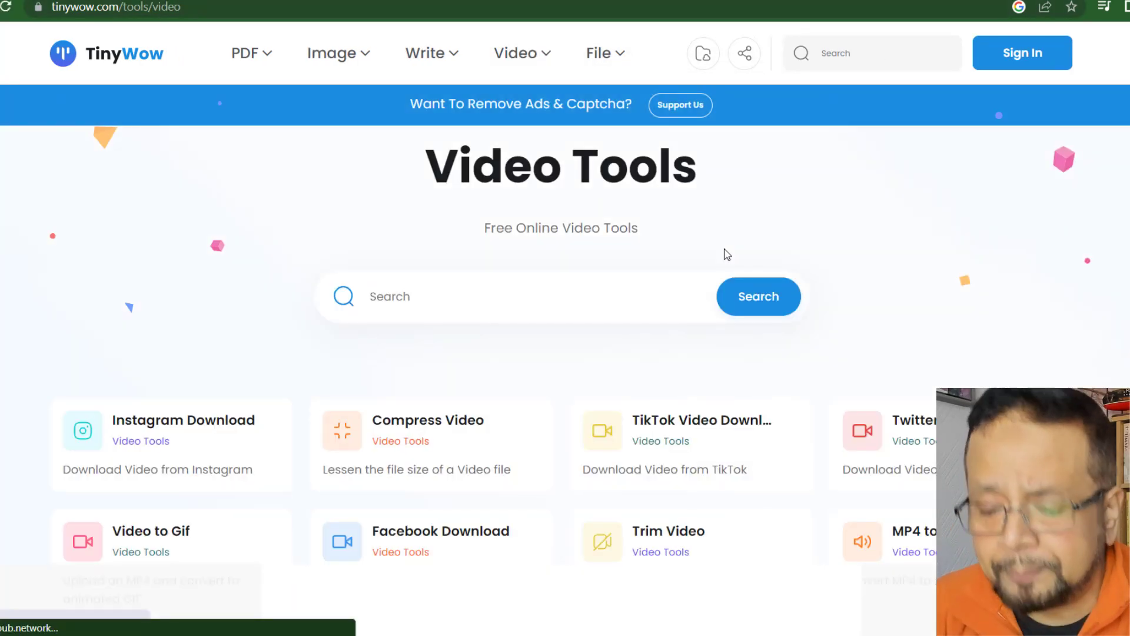
scroll(747, 256, down, 2)
scroll(699, 410, down, 10)
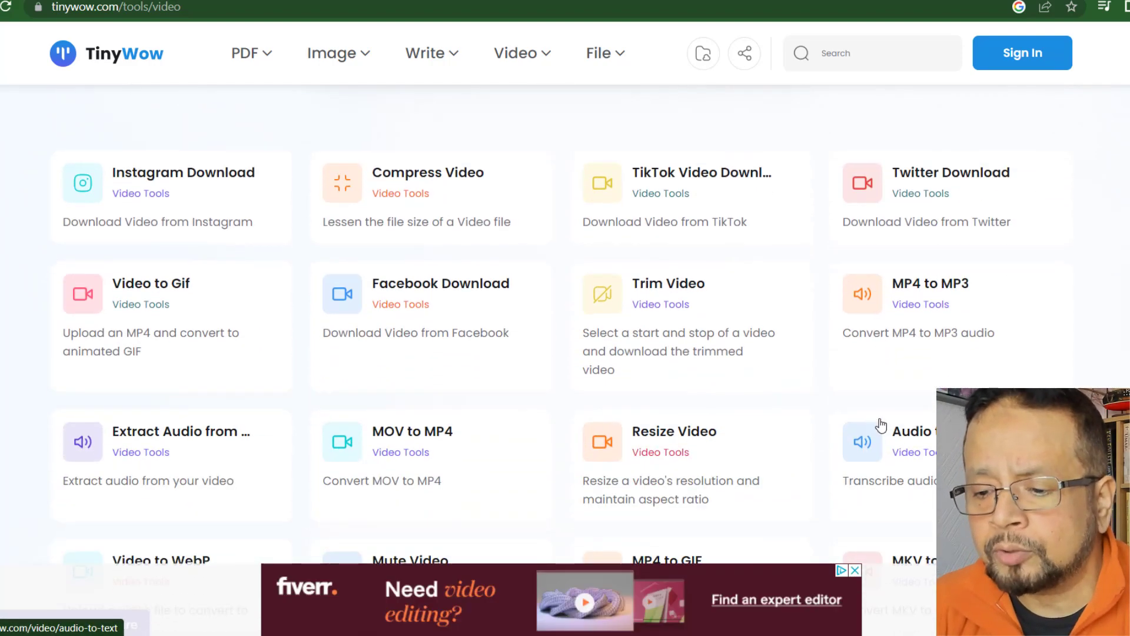
scroll(769, 342, up, 3)
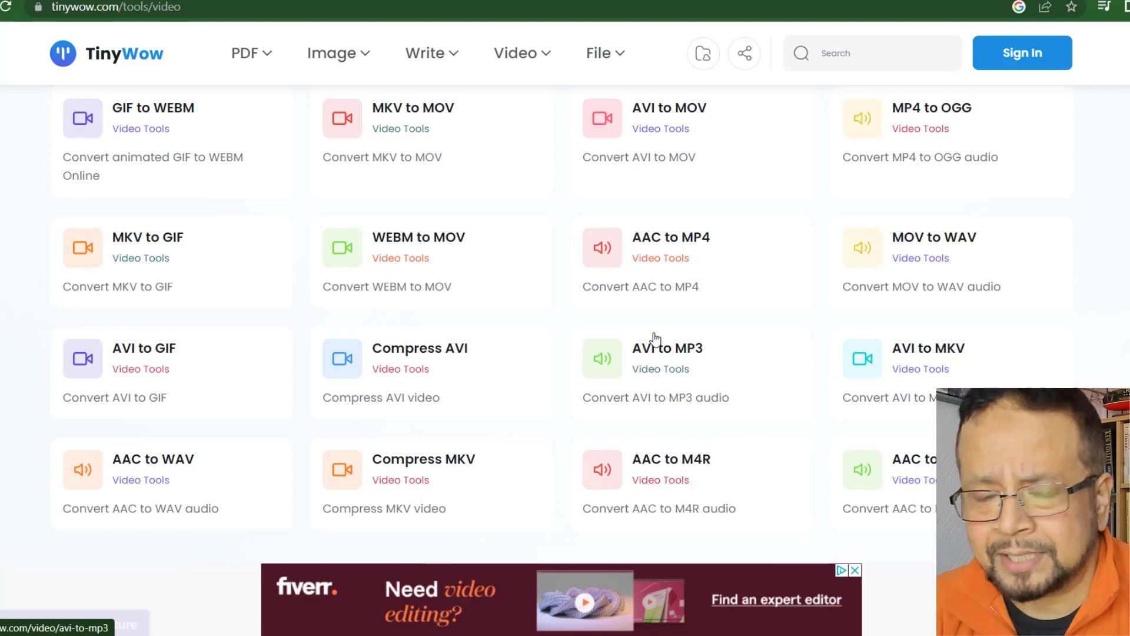
scroll(677, 335, down, 3)
scroll(706, 328, up, 6)
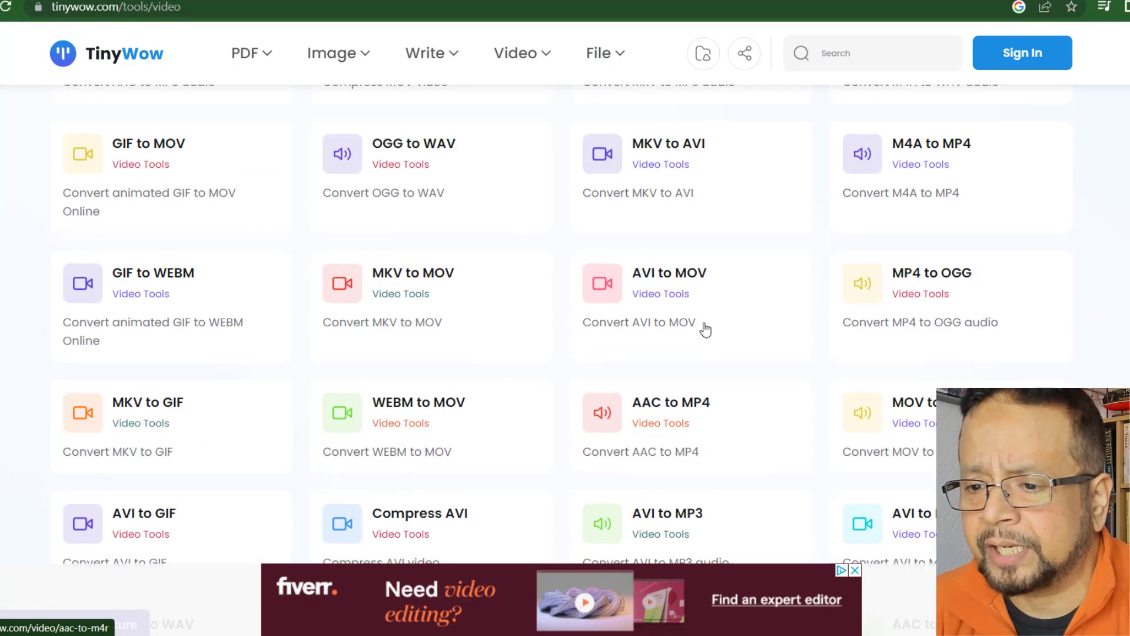
Open the File tools page and look over its Excel, CSV, XML and JSON converters
mouse_move(619, 52)
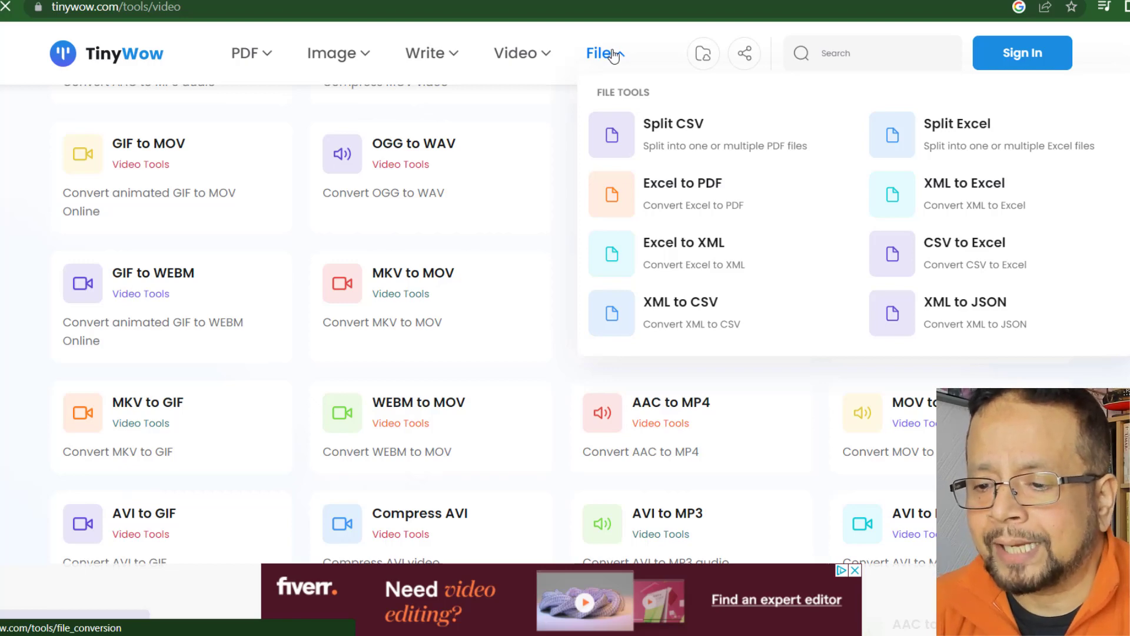
scroll(563, 253, down, 3)
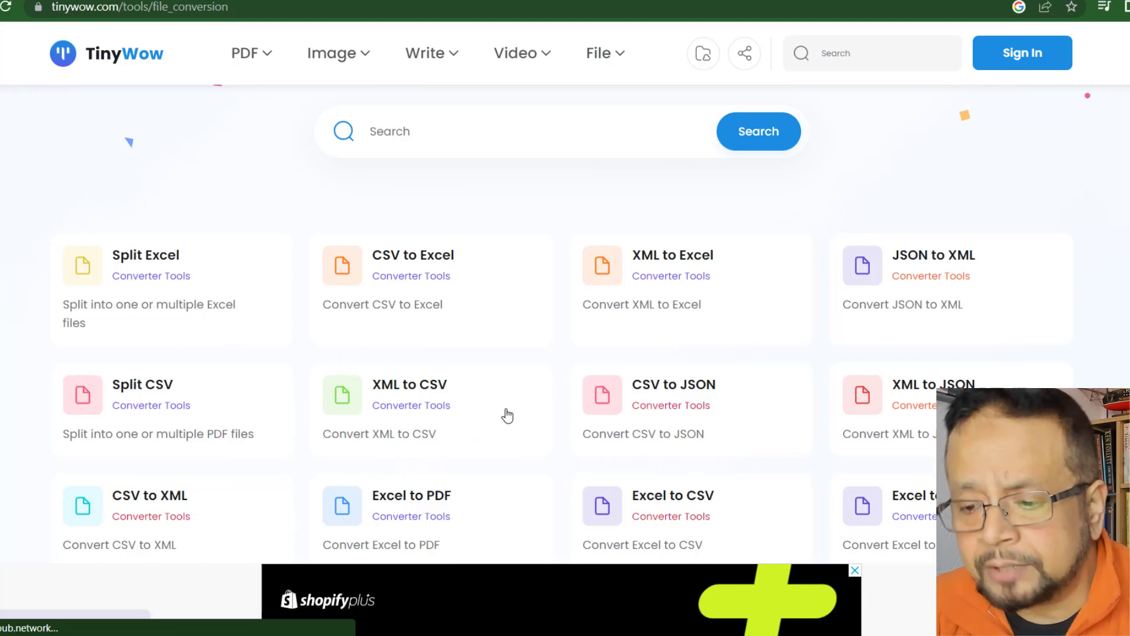
scroll(507, 415, down, 2)
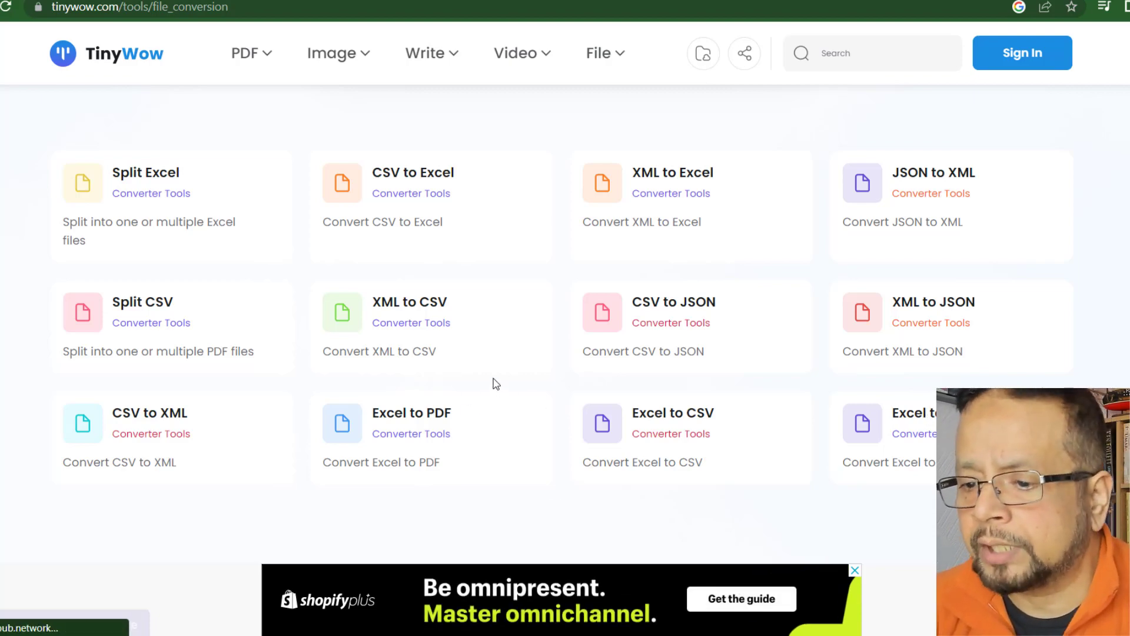
scroll(496, 384, up, 4)
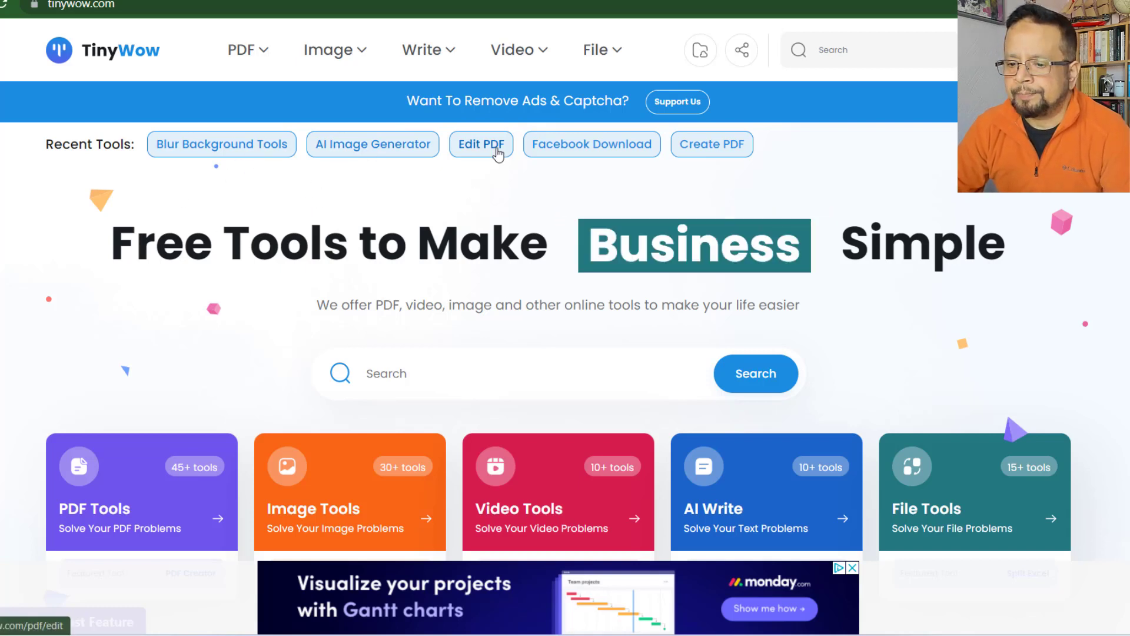
Open the AI Image Generator from the recent tools and enter a prompt beginning "frog with a h"
click(388, 152)
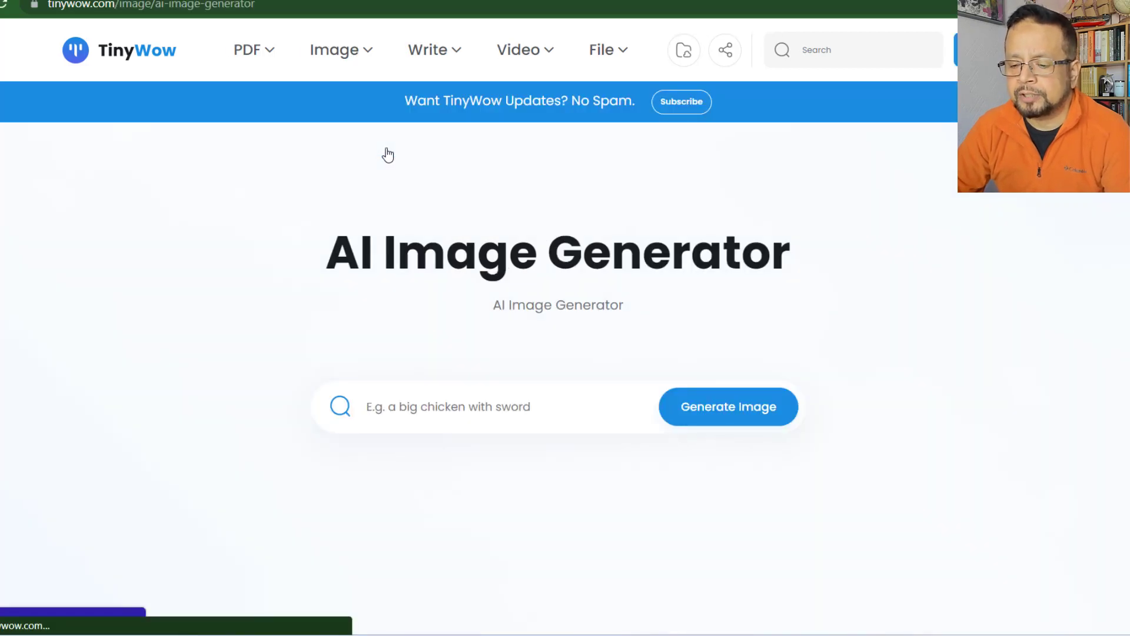
click(498, 413)
text(frog wi)
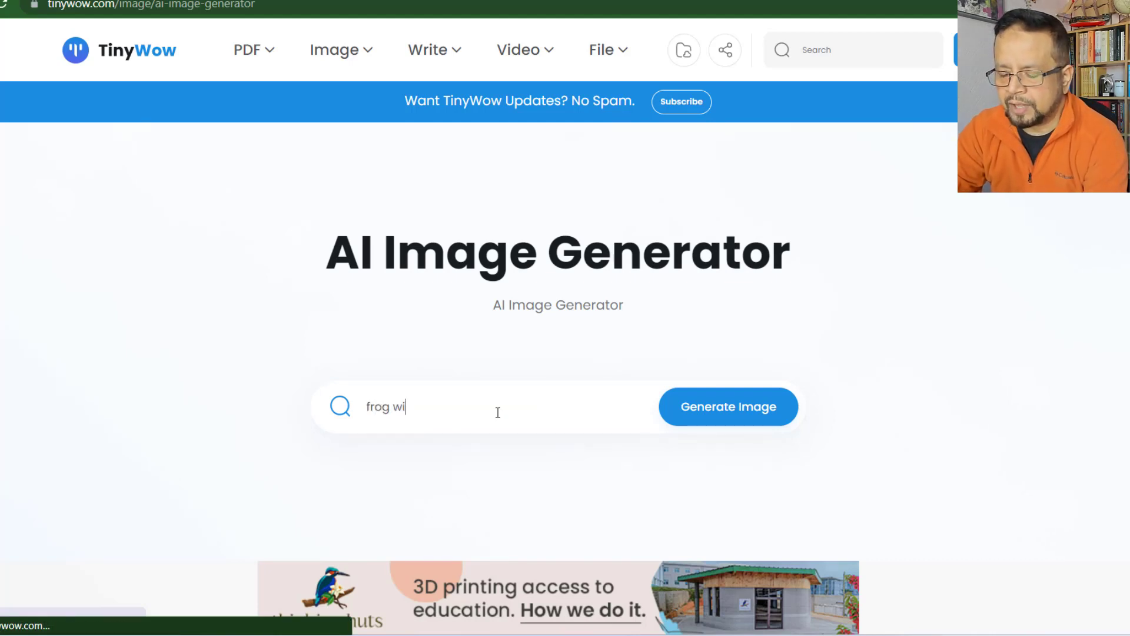
text(th a h)
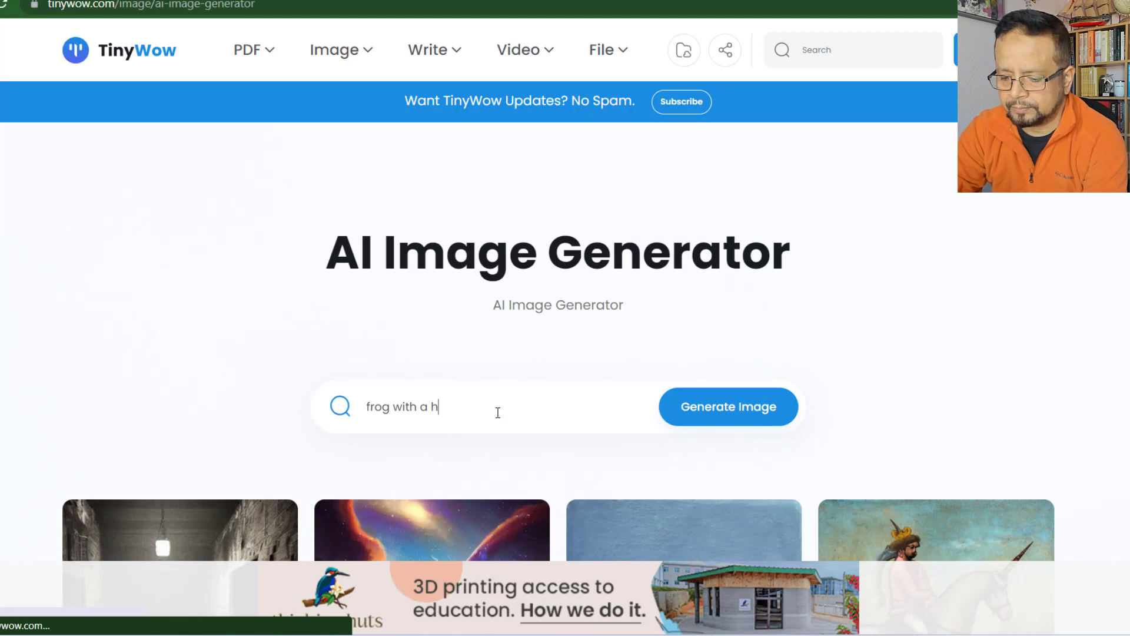